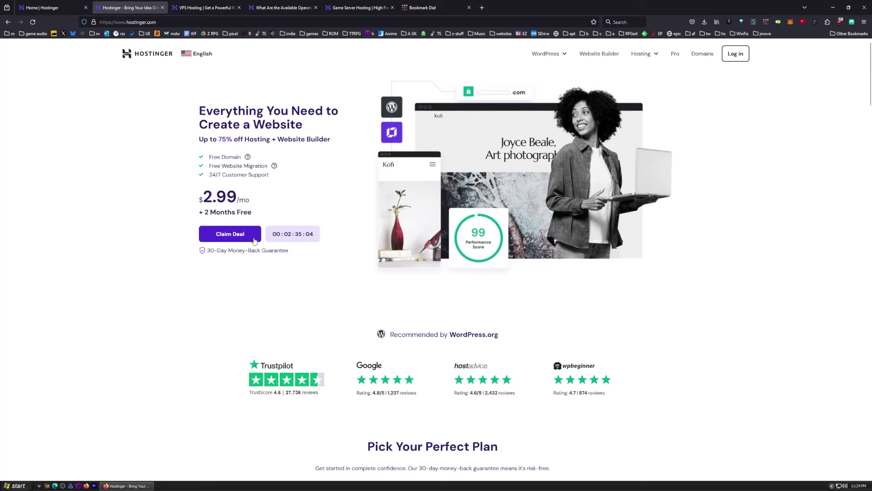
# - Look over the web hosting plans on the Hostinger home page and open the VPS Hosting page
pyautogui.scroll(-3, 241, 126)
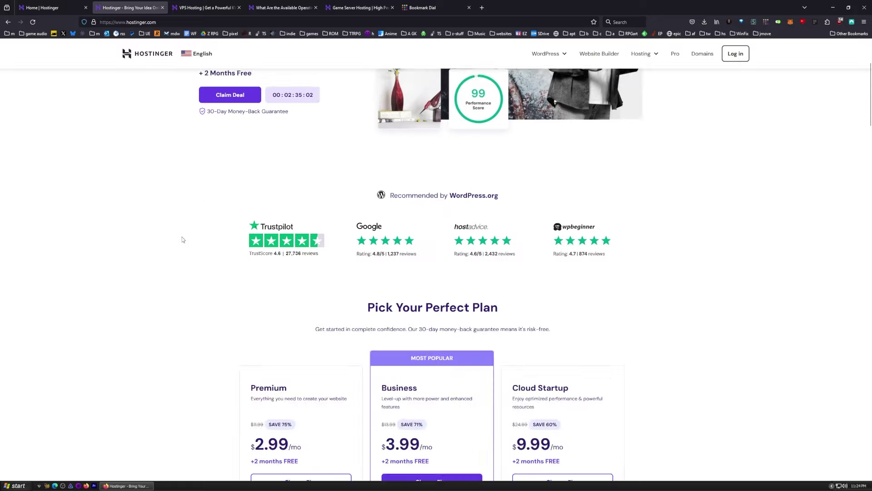
pyautogui.scroll(3, 255, 240)
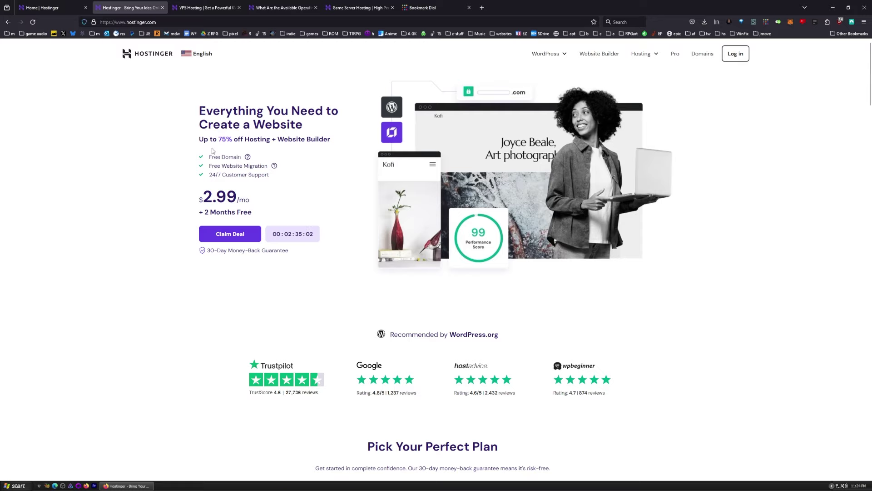
pyautogui.scroll(-5, 198, 318)
pyautogui.scroll(-2, 203, 324)
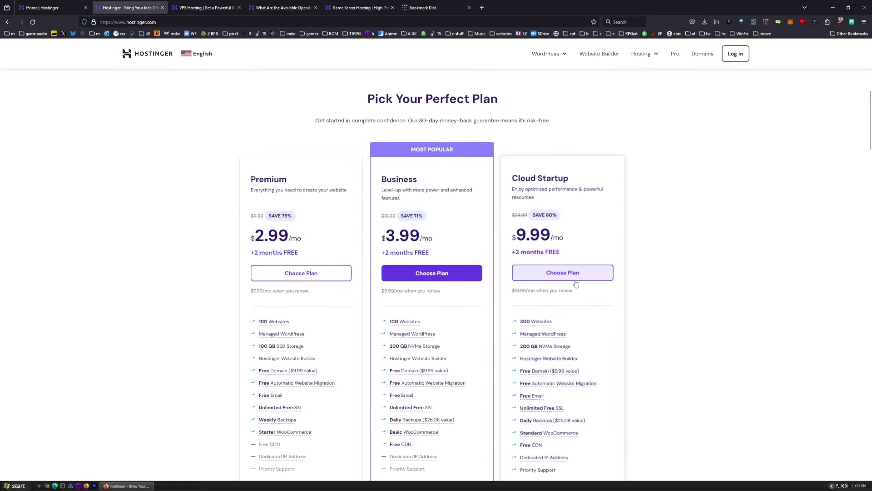
pyautogui.scroll(-2, 360, 402)
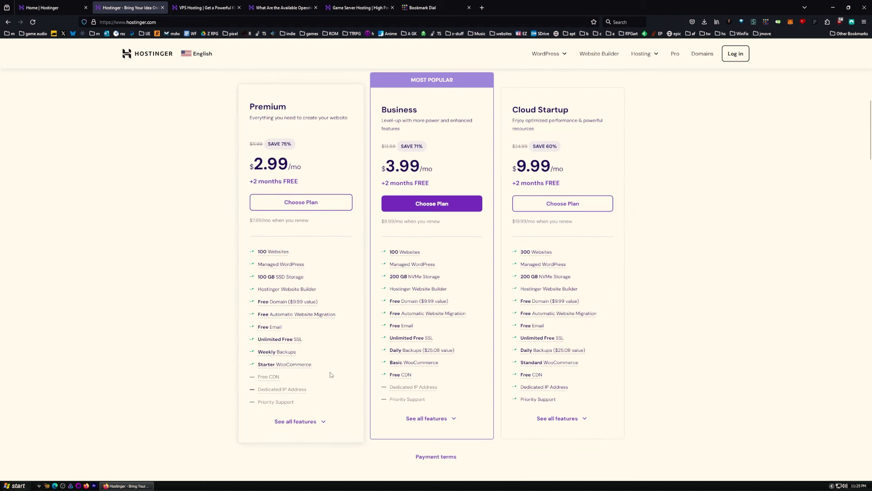
pyautogui.scroll(8, 671, 363)
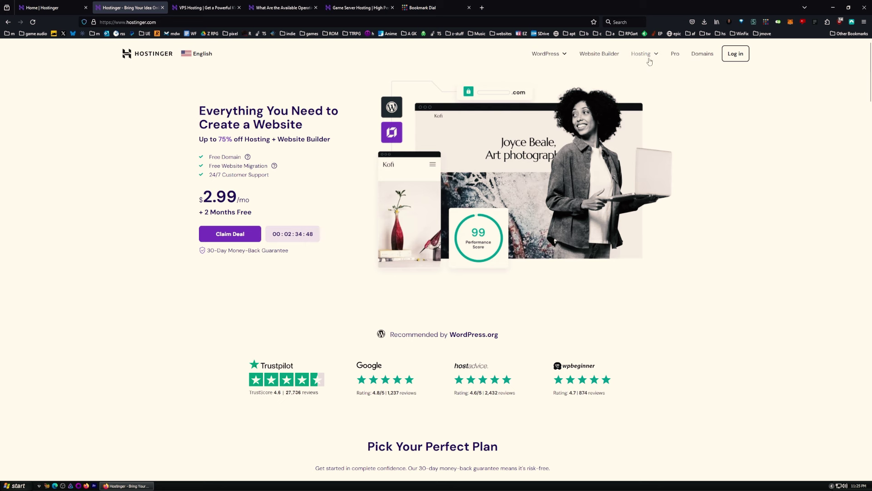
pyautogui.moveTo(650, 59)
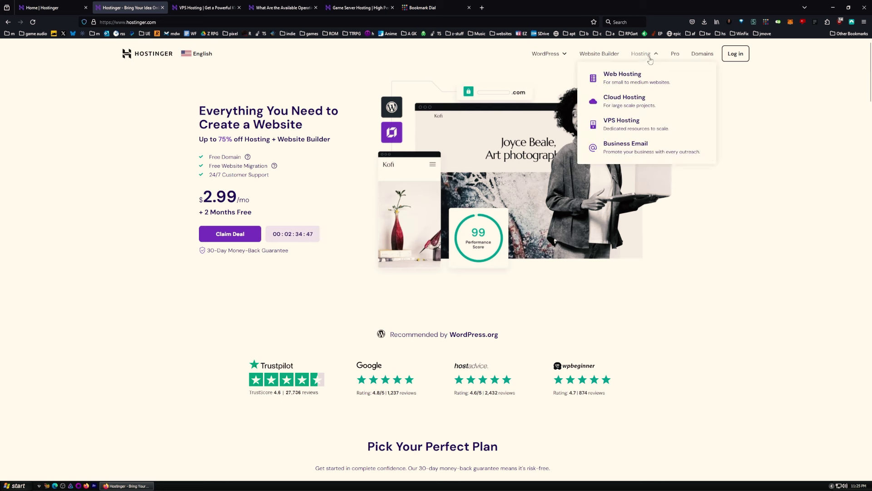
pyautogui.click(625, 129)
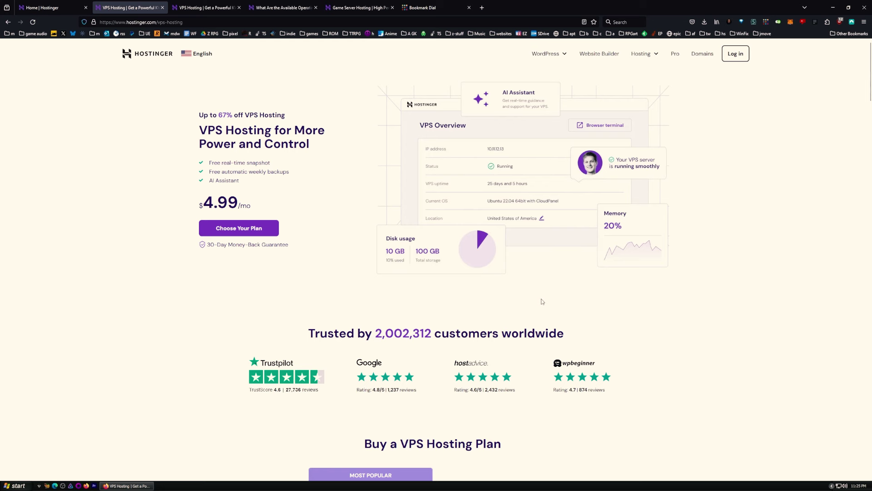
# - Examine the VPS hosting plans, focusing on the KVM 2 plan's monthly price, renewal price, memory, disk space and bandwidth
pyautogui.scroll(-4, 542, 302)
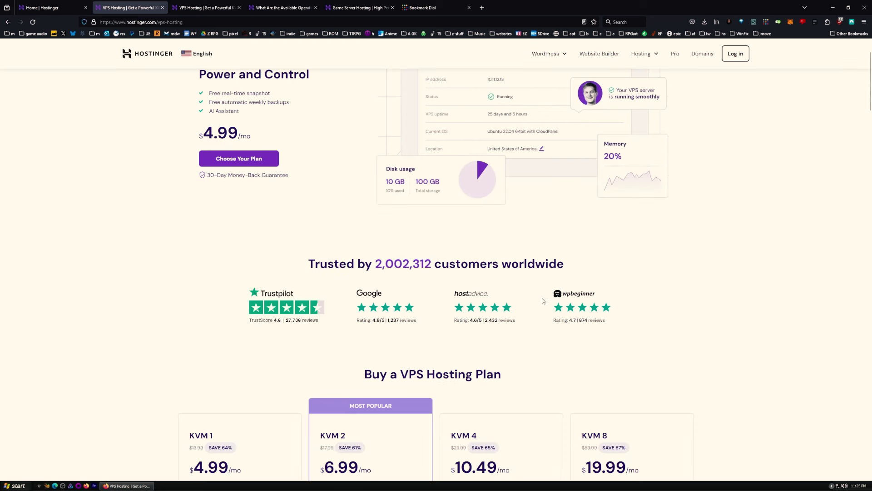
pyautogui.scroll(-2, 603, 306)
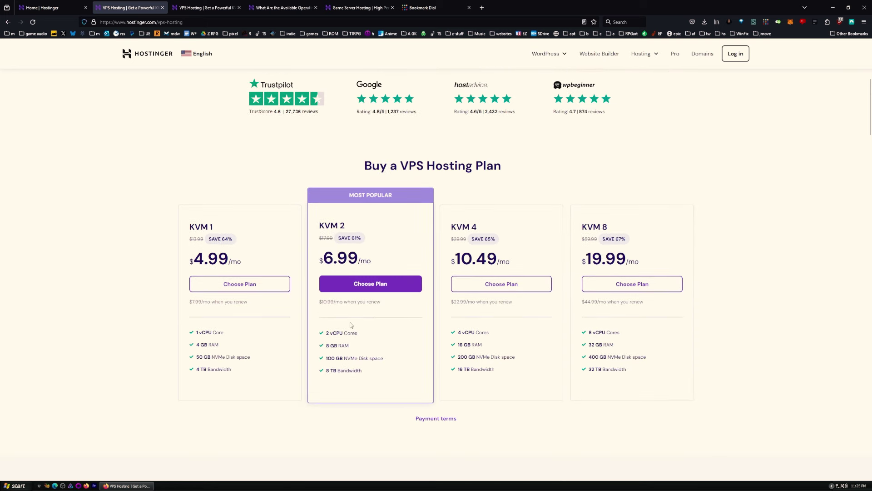
pyautogui.moveTo(323, 257); pyautogui.dragTo(376, 263)
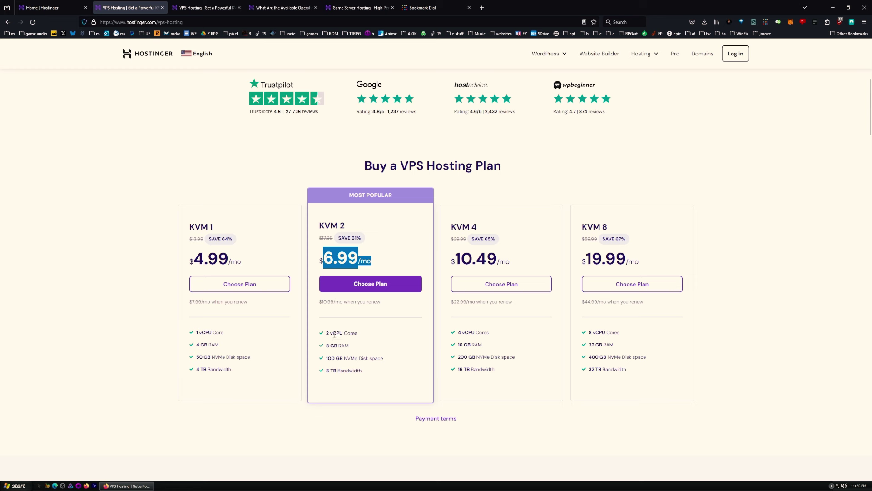
pyautogui.doubleClick(328, 346)
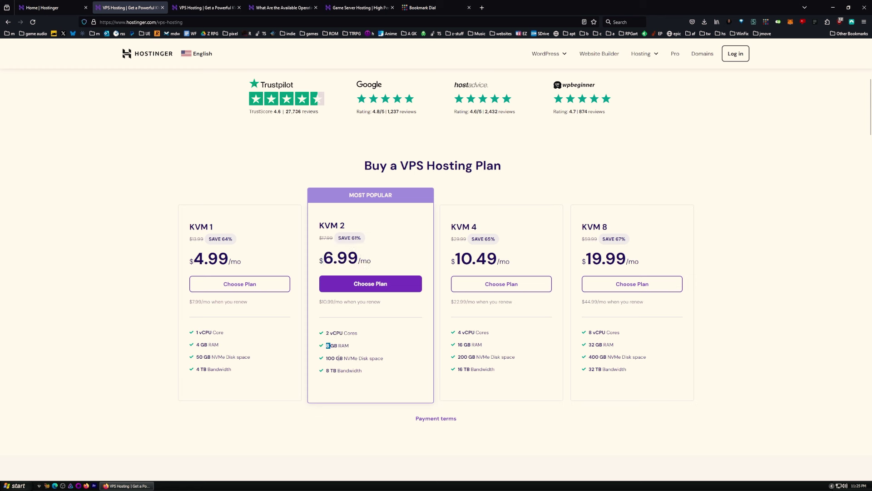
pyautogui.doubleClick(331, 358)
pyautogui.doubleClick(328, 370)
pyautogui.click(348, 379)
pyautogui.moveTo(323, 258); pyautogui.dragTo(370, 257)
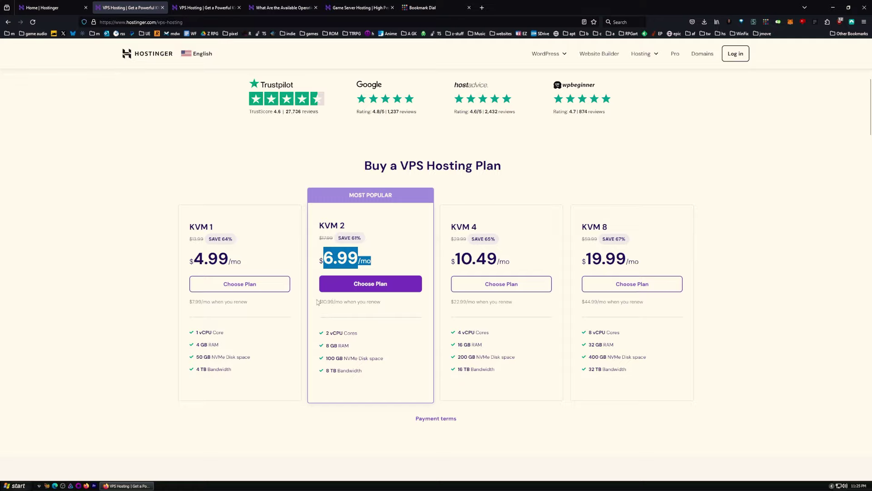
pyautogui.moveTo(322, 301); pyautogui.dragTo(330, 301)
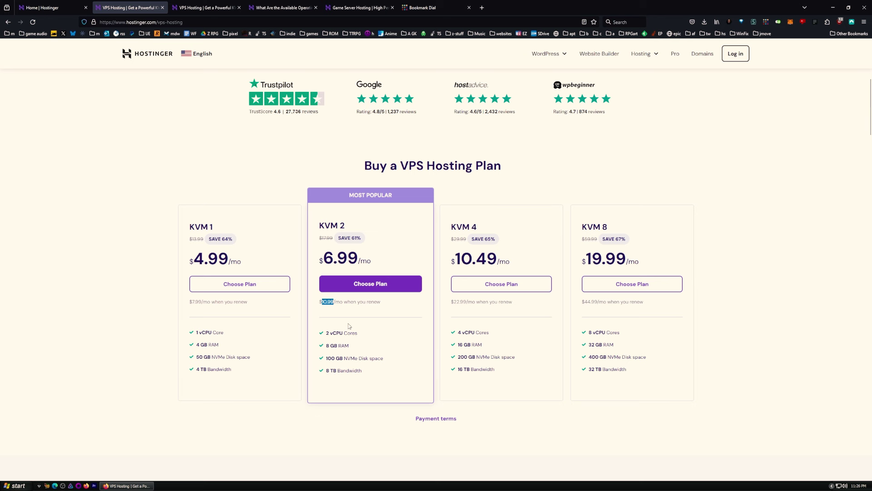
pyautogui.click(338, 307)
pyautogui.moveTo(321, 302); pyautogui.dragTo(329, 301)
pyautogui.click(327, 309)
# - Choose the KVM 2 plan and apply the coupon code TEKSYNDICATE in the cart
pyautogui.click(383, 284)
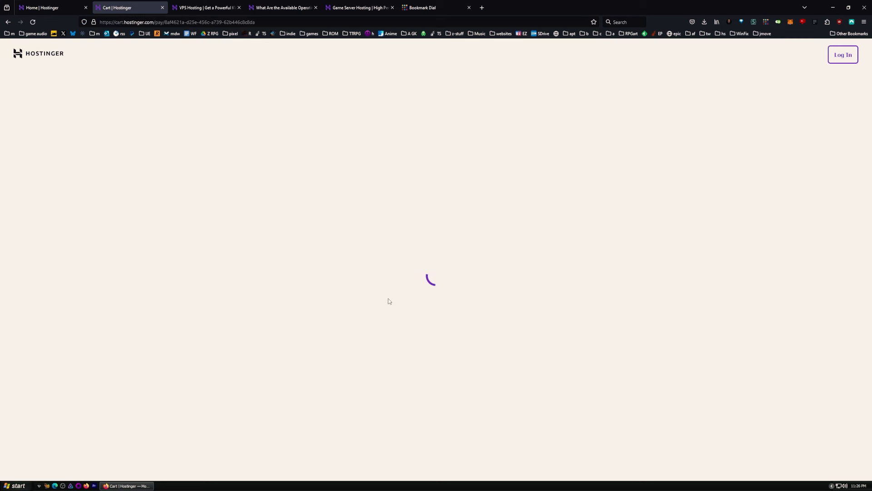
pyautogui.scroll(-4, 443, 221)
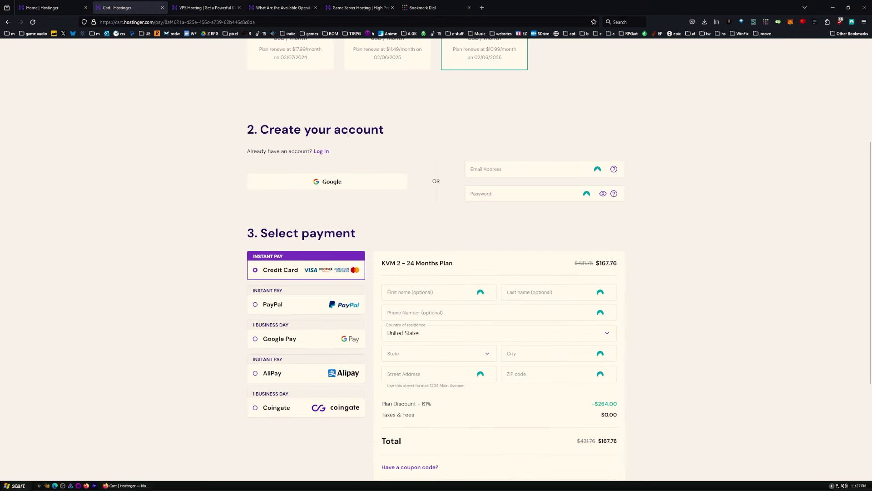
pyautogui.scroll(-3, 477, 255)
pyautogui.click(418, 331)
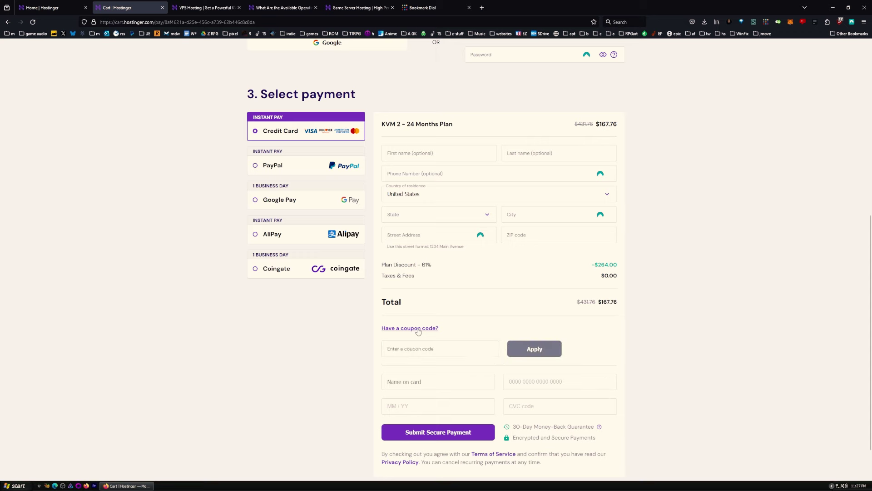
pyautogui.click(418, 350)
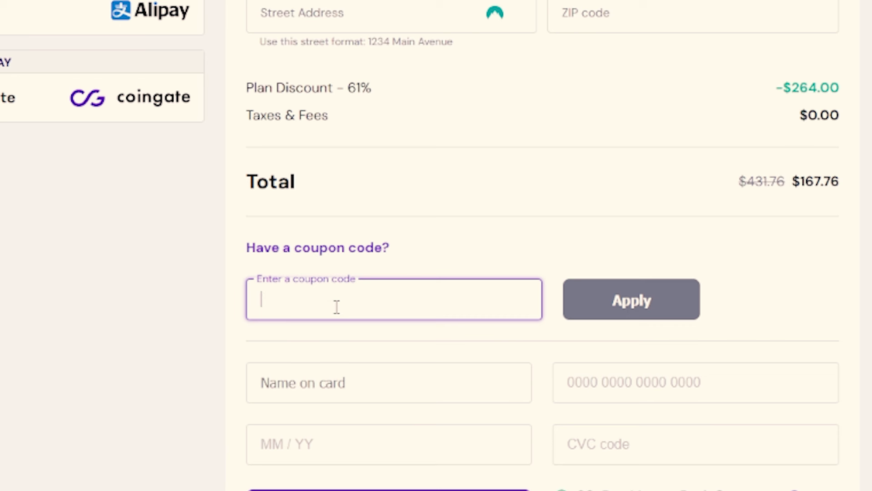
pyautogui.write('TEKSYNDICATE')
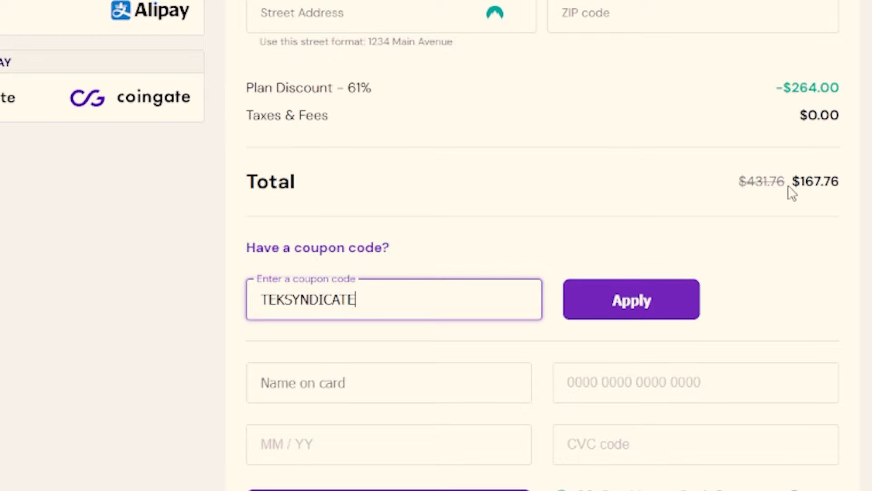
pyautogui.click(676, 299)
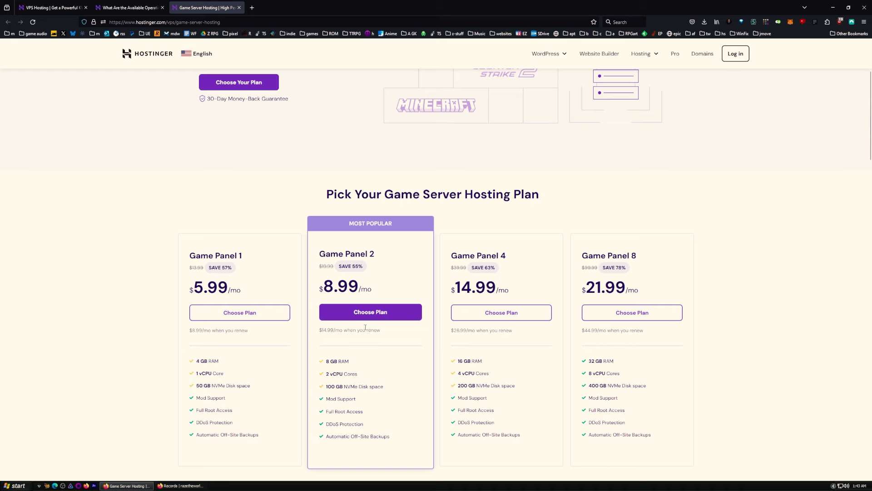
# - Review the game server hosting offer, the article on available VPS operating systems and the VPS hosting page
pyautogui.scroll(3, 365, 327)
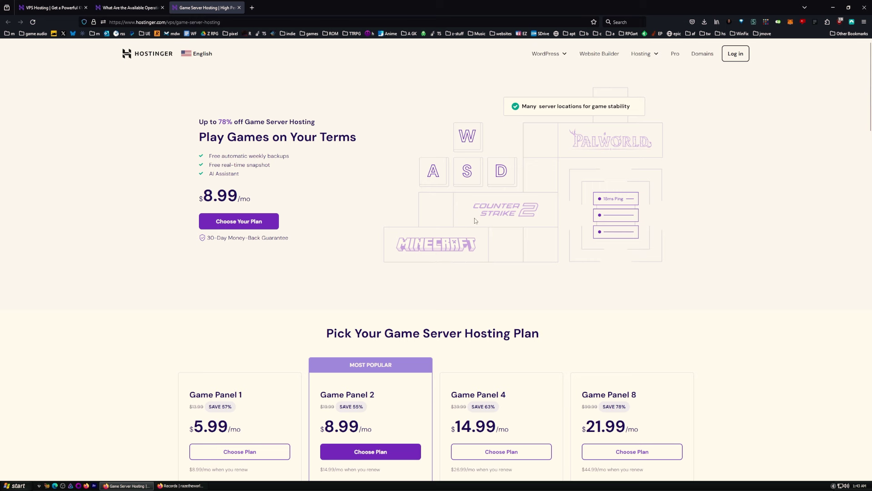
pyautogui.scroll(-15, 475, 220)
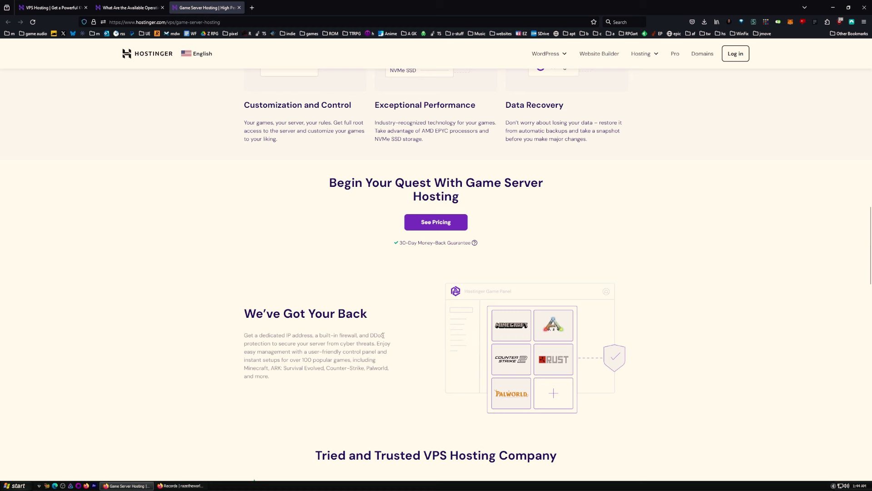
pyautogui.click(111, 8)
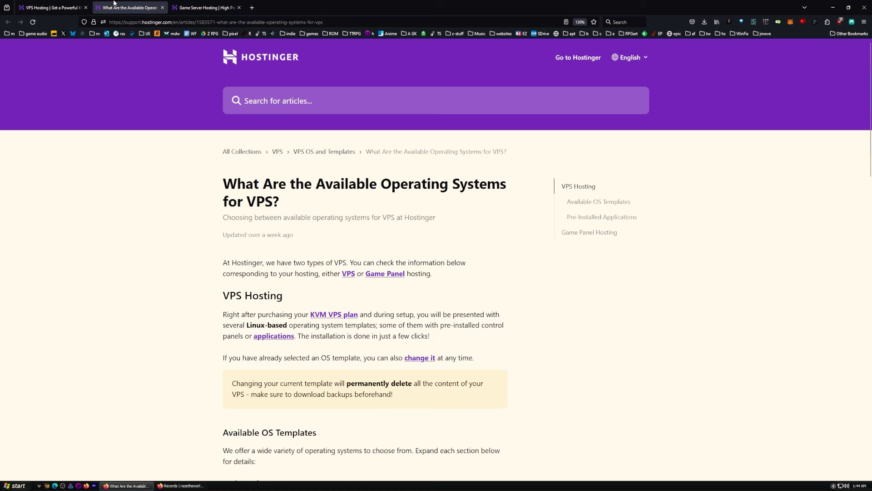
pyautogui.click(73, 5)
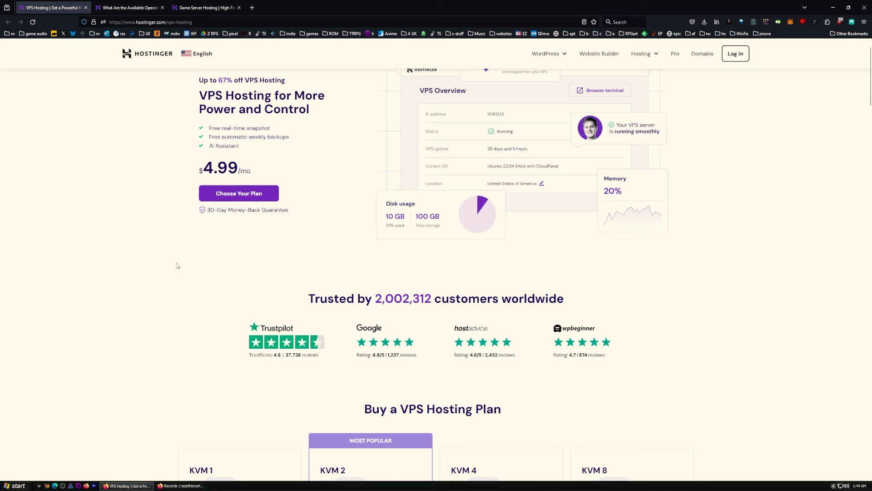
pyautogui.scroll(-5, 177, 266)
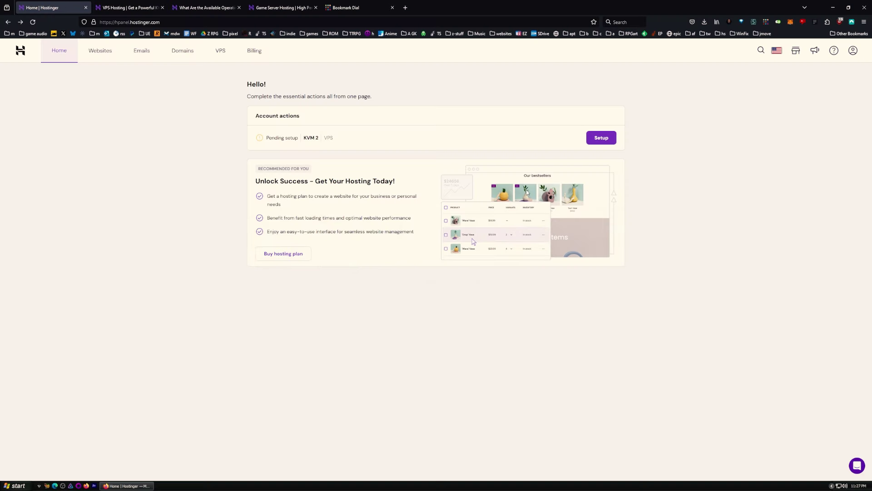
# - Start the guided setup for the pending KVM 2 VPS from the account home page
pyautogui.hotkey('ctrl', '+')
pyautogui.hotkey('ctrl', '+')
pyautogui.hotkey('ctrl', '+')
pyautogui.hotkey('ctrl', '+')
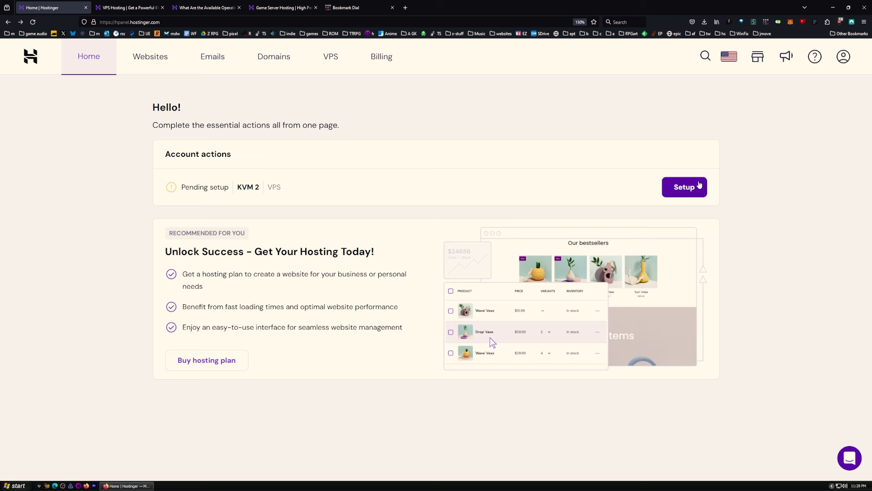
pyautogui.click(698, 186)
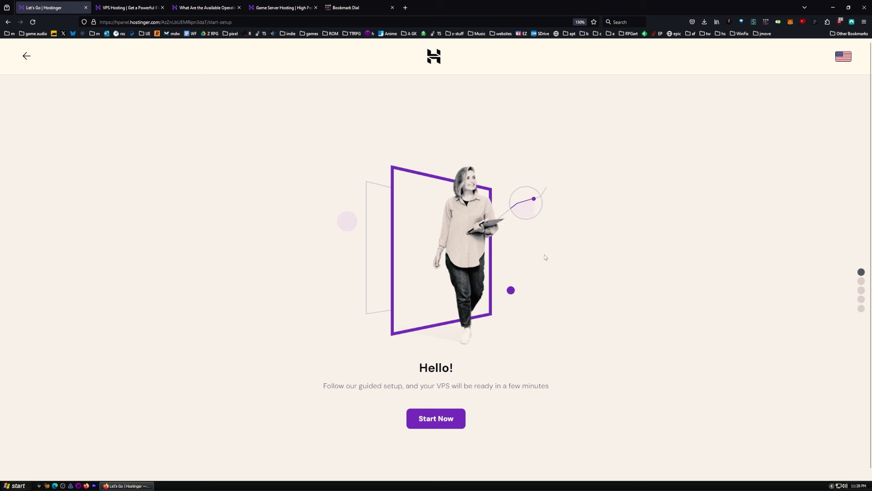
pyautogui.click(434, 422)
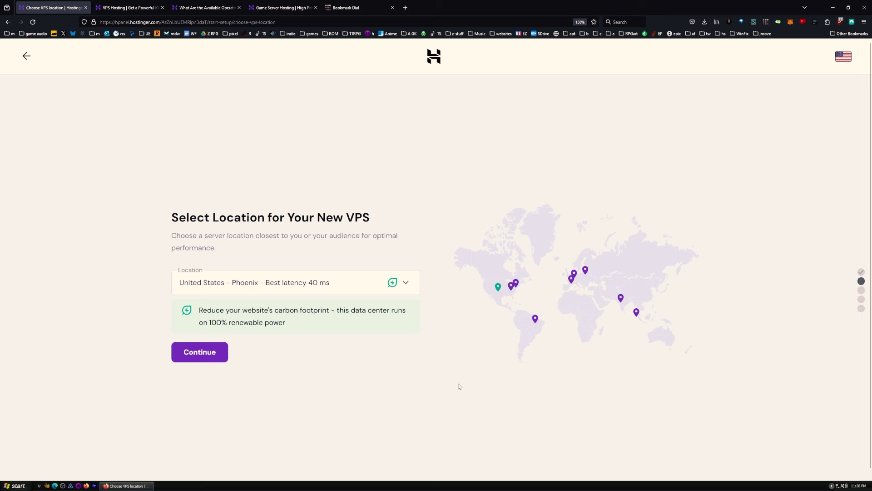
# - Select United States - Phoenix as the VPS location and continue to the OS template selection
pyautogui.click(384, 287)
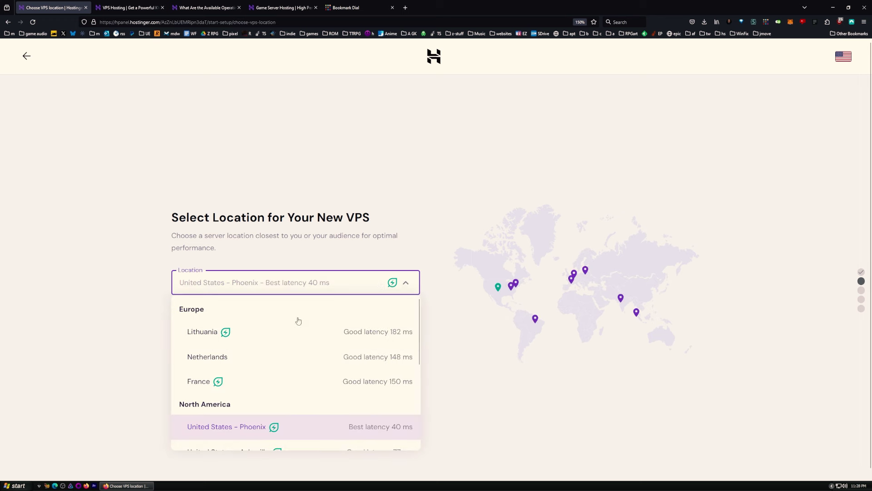
pyautogui.scroll(-3, 279, 393)
pyautogui.scroll(1, 290, 367)
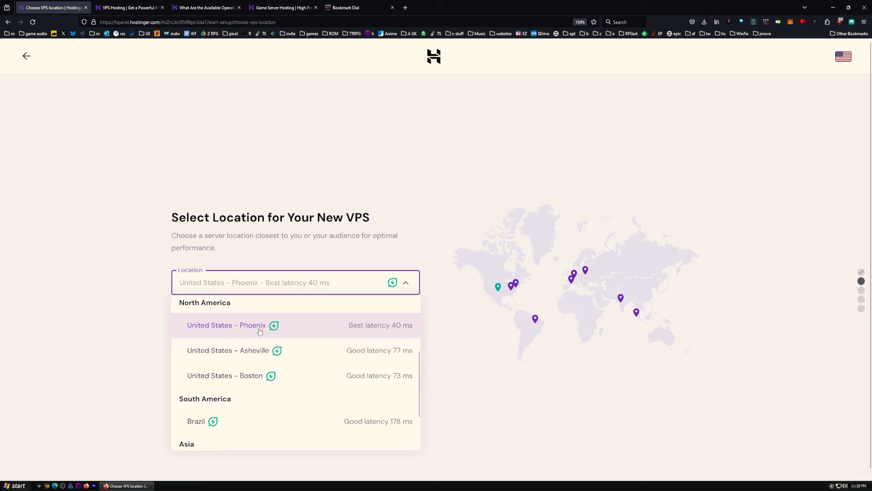
pyautogui.click(398, 335)
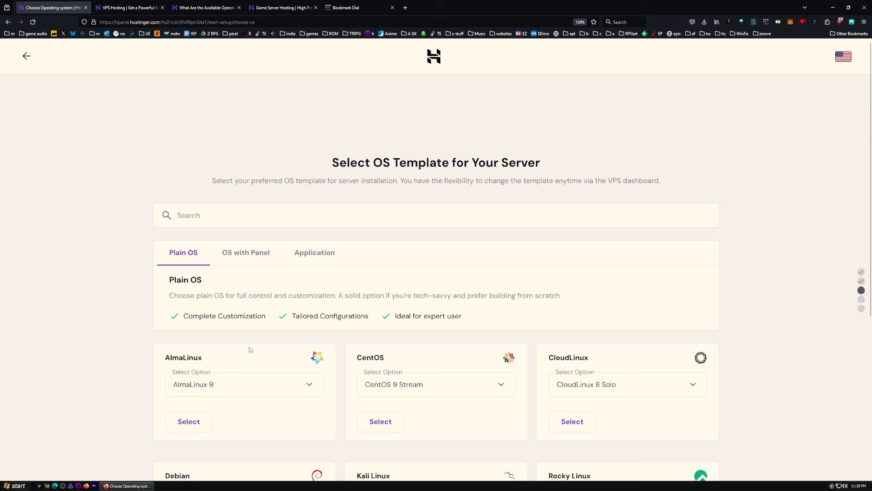
# - Examine the plain OS templates offered for the server
pyautogui.scroll(-1, 249, 353)
pyautogui.scroll(-2, 253, 357)
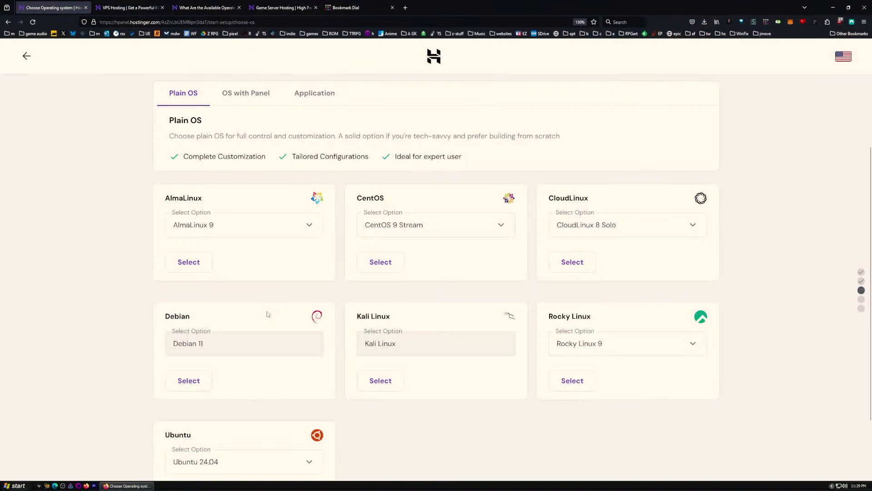
pyautogui.scroll(-2, 268, 314)
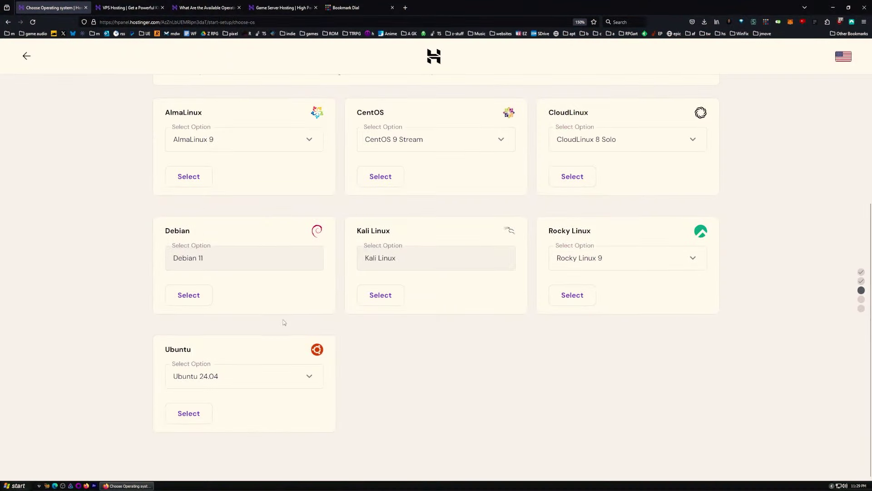
pyautogui.scroll(5, 284, 324)
pyautogui.scroll(-3, 348, 371)
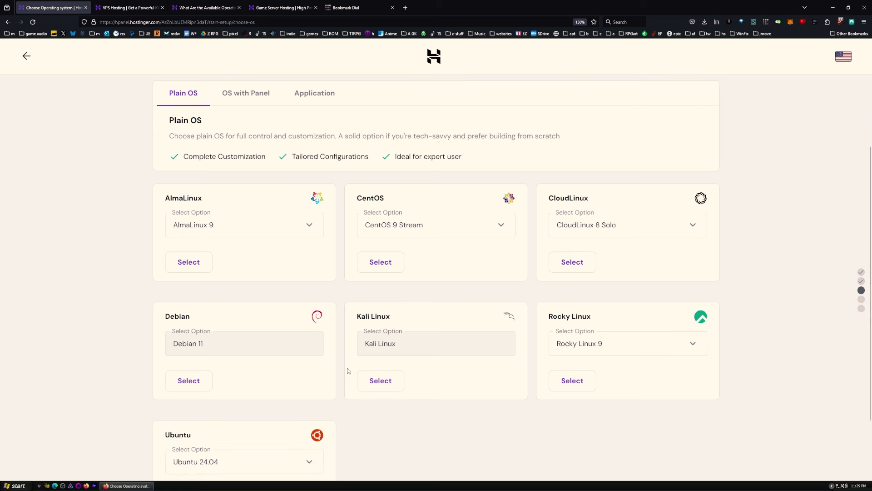
pyautogui.scroll(-1, 349, 371)
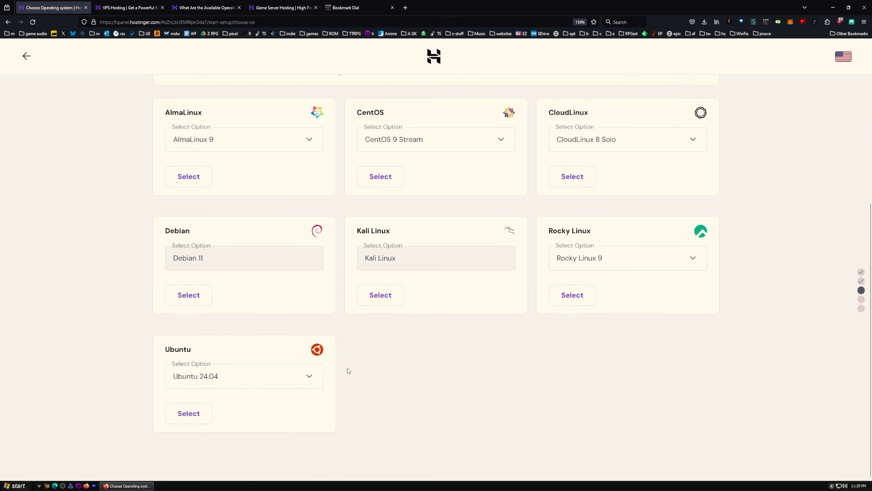
pyautogui.scroll(1, 637, 274)
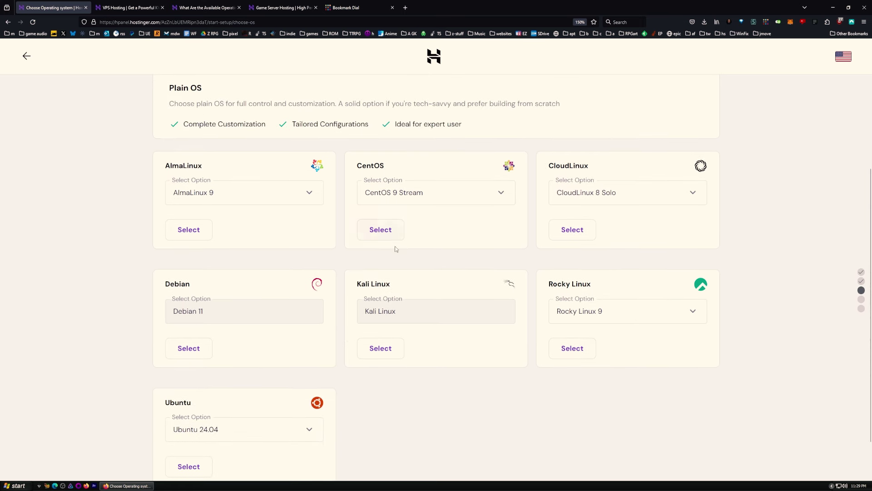
# - Examine the OS templates offered with a control panel and those offered with a preinstalled application
pyautogui.scroll(2, 395, 248)
pyautogui.click(247, 176)
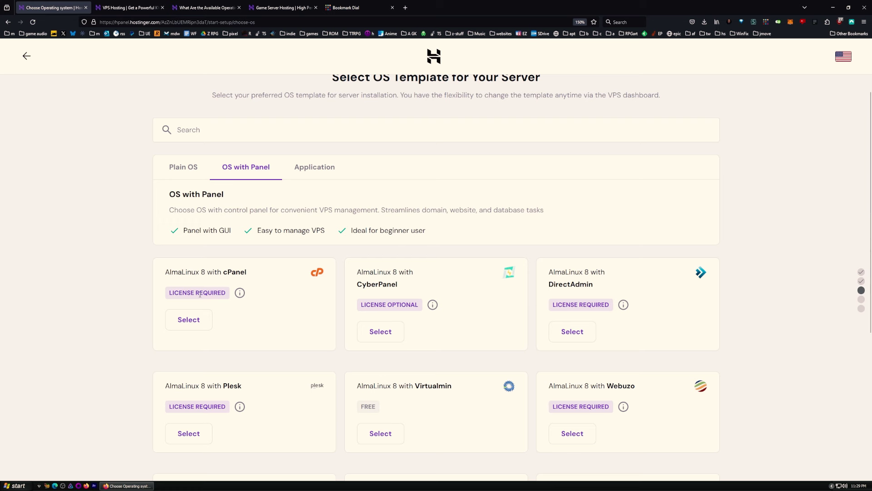
pyautogui.scroll(-3, 390, 341)
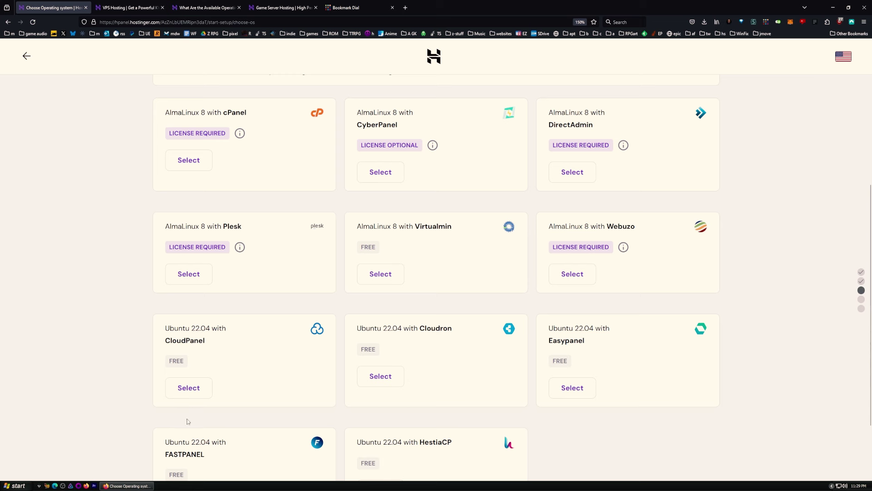
pyautogui.scroll(3, 193, 401)
pyautogui.click(300, 132)
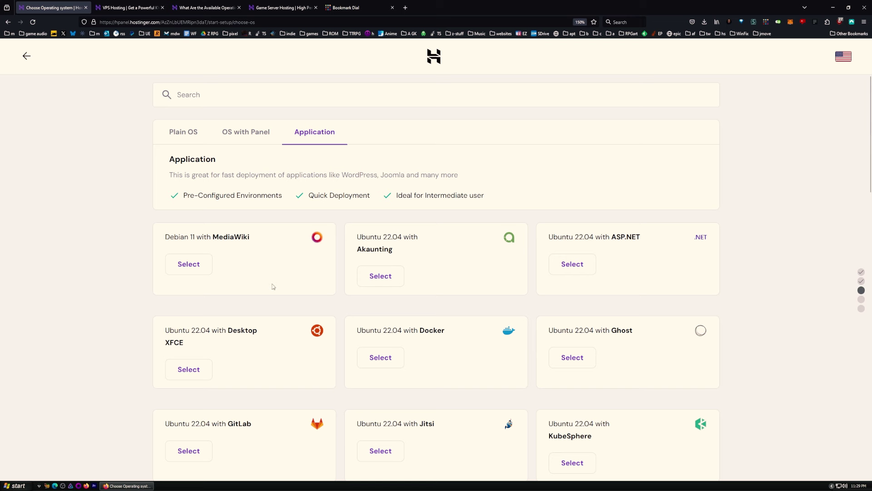
pyautogui.scroll(-2, 273, 287)
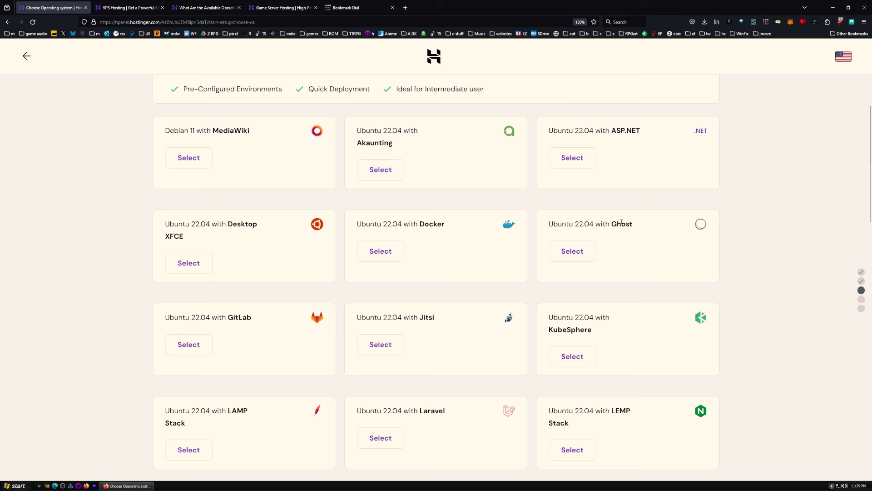
pyautogui.doubleClick(228, 132)
pyautogui.click(762, 241)
pyautogui.scroll(-2, 428, 397)
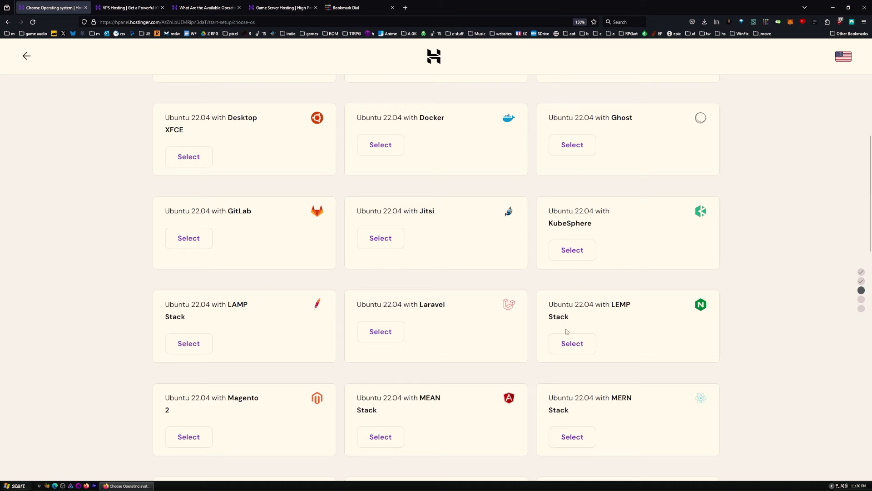
pyautogui.scroll(-2, 370, 410)
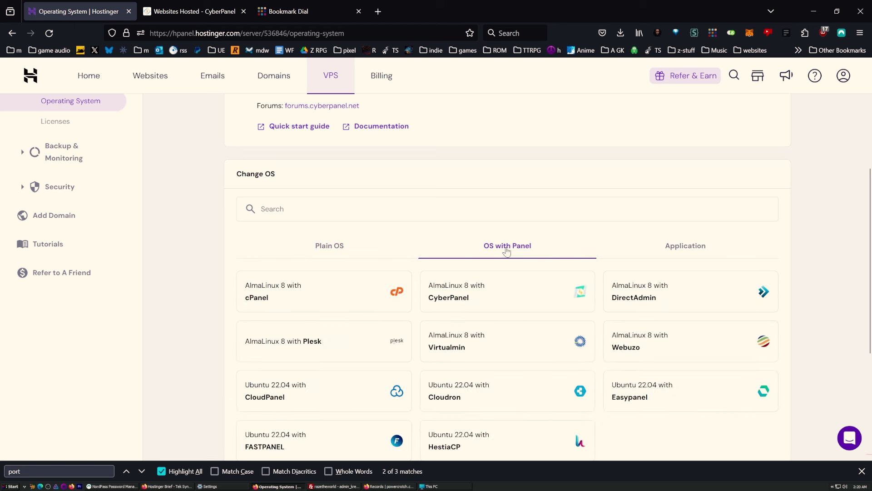
# - Choose AlmaLinux 8 with CyberPanel as the VPS's new operating system, acknowledge the file deletion and continue to the panel password
pyautogui.scroll(-1, 506, 251)
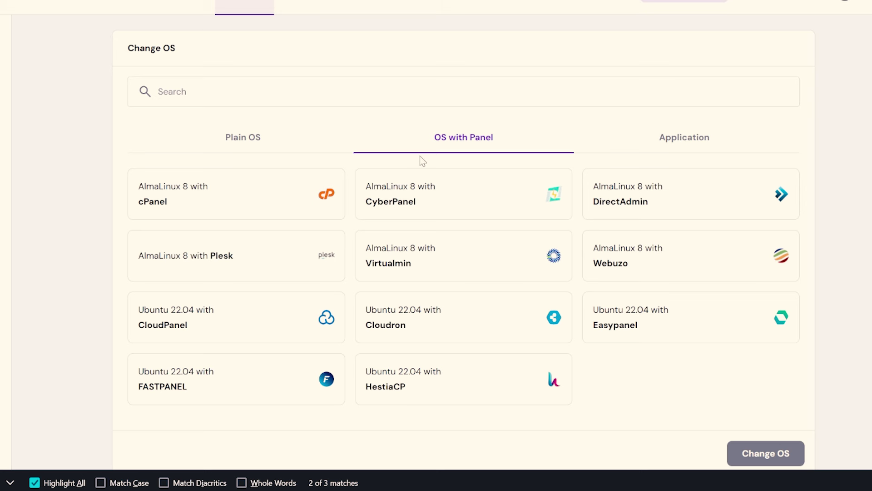
pyautogui.click(410, 203)
pyautogui.scroll(-2, 406, 202)
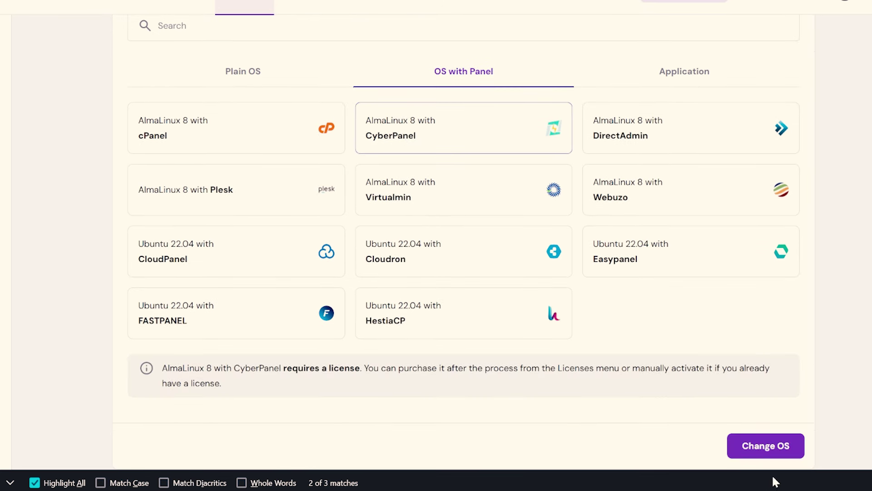
pyautogui.click(772, 457)
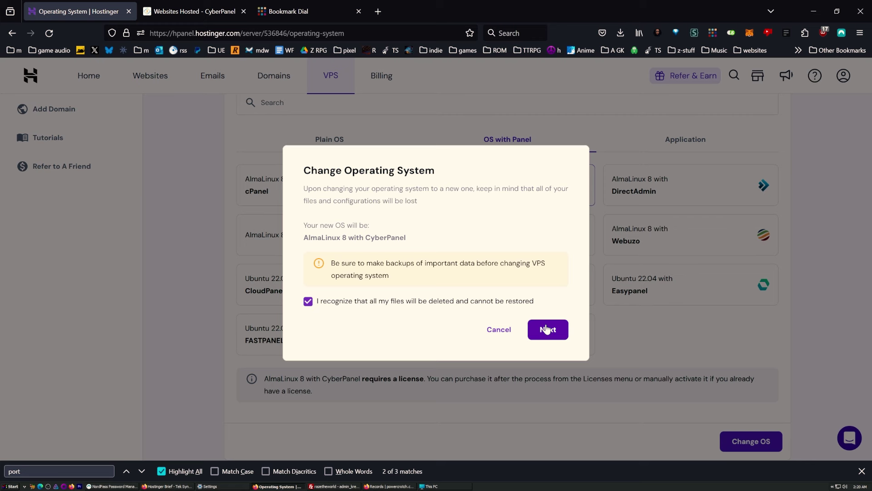
pyautogui.click(549, 330)
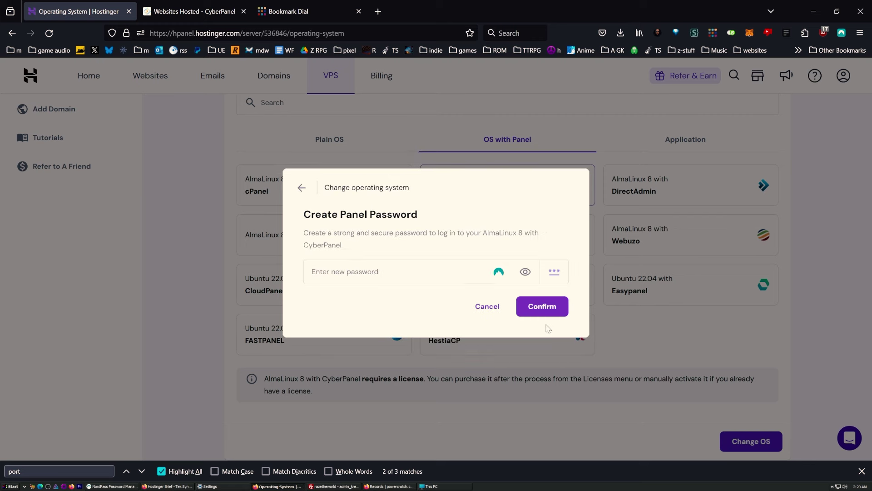
# - Generate a new panel password for CyberPanel, reveal and select it, and confirm the operating system change
pyautogui.click(375, 275)
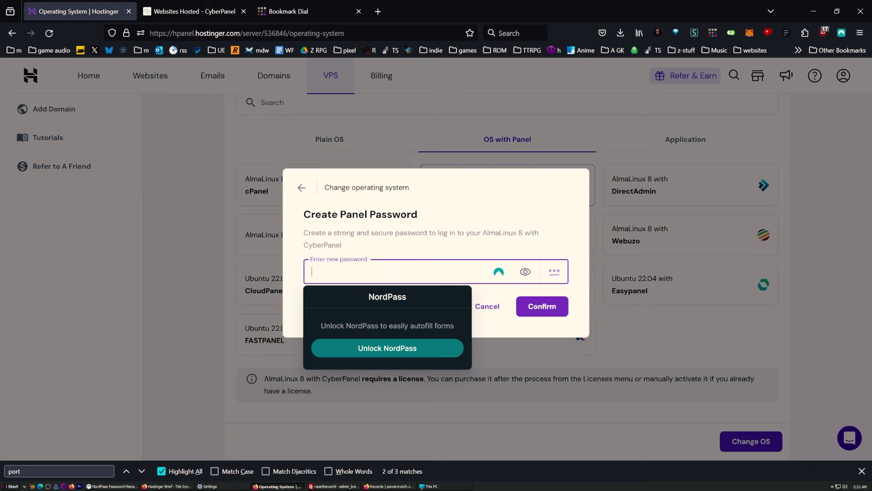
pyautogui.click(554, 272)
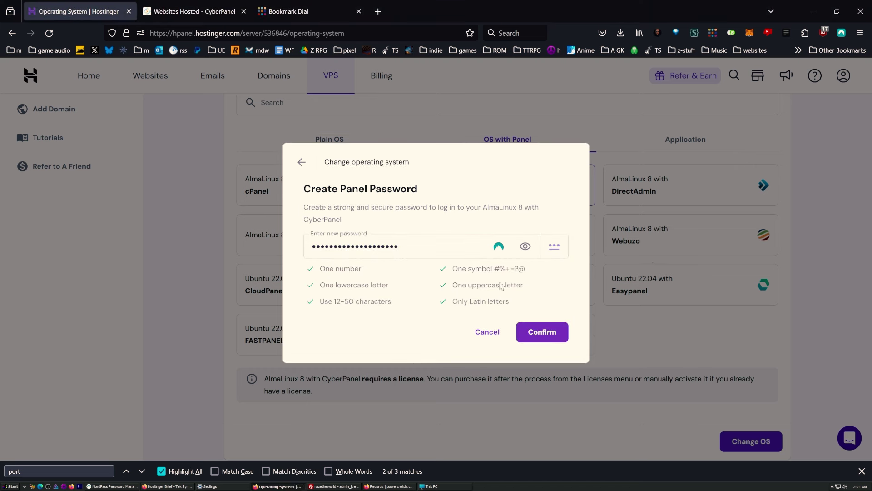
pyautogui.click(525, 246)
pyautogui.moveTo(402, 246); pyautogui.dragTo(243, 244)
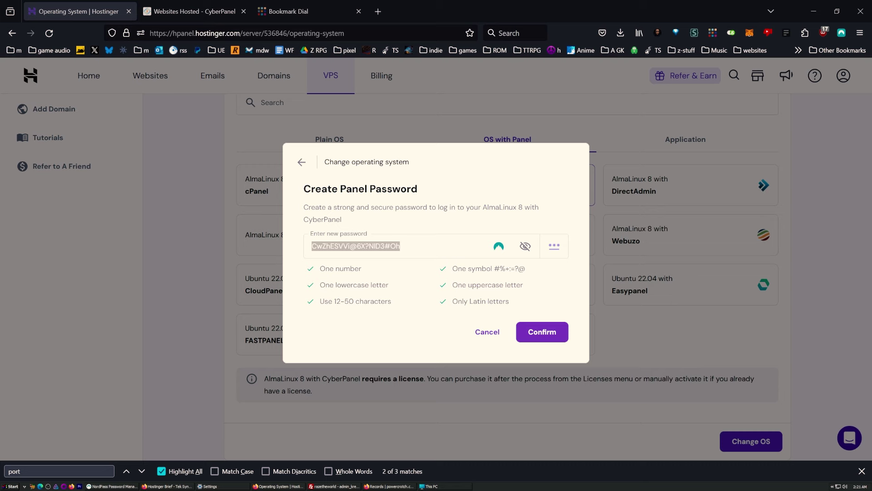
pyautogui.click(548, 332)
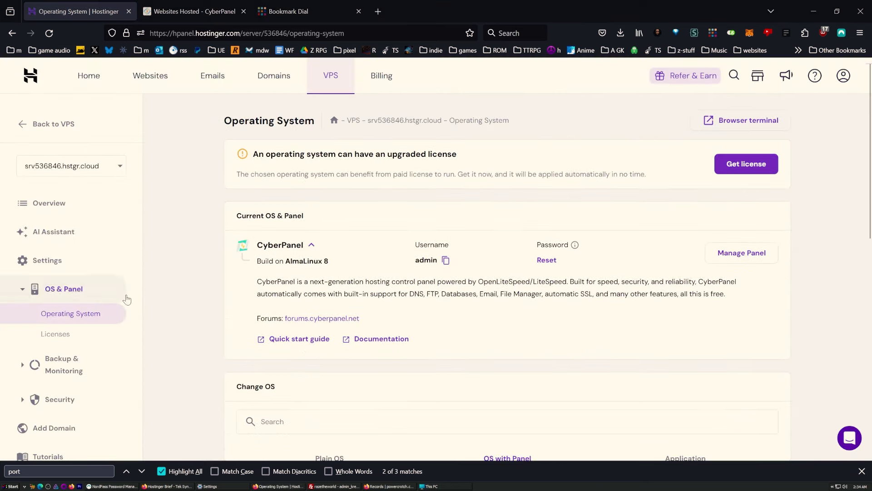
# - Review the VPS overview's IP address and current OS, and copy the server's IP address
pyautogui.click(62, 210)
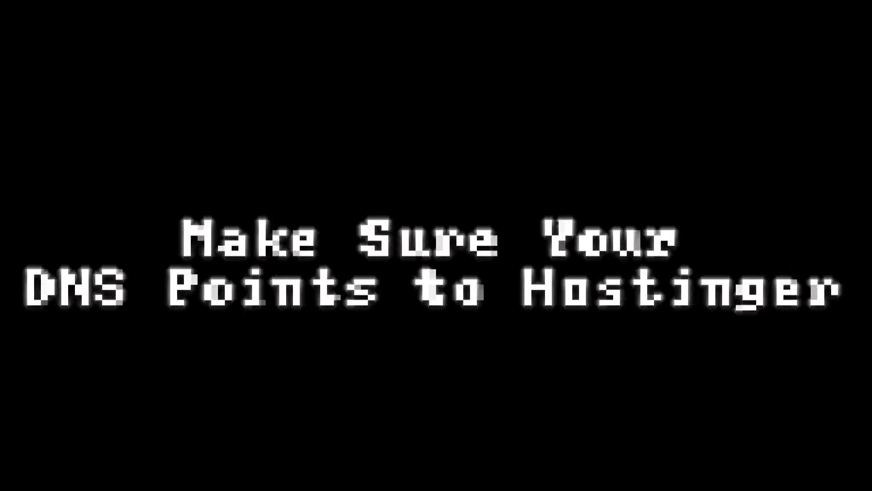
pyautogui.moveTo(379, 179); pyautogui.dragTo(422, 180)
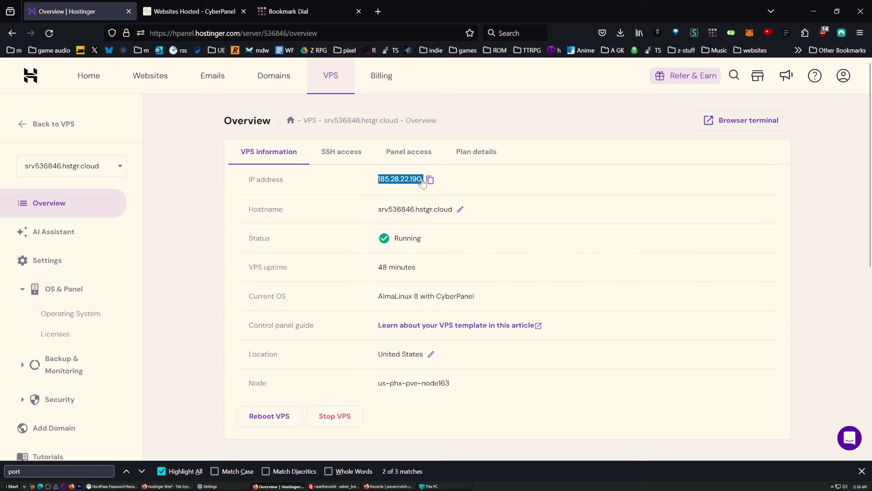
pyautogui.tripleClick(393, 179)
pyautogui.moveTo(369, 296); pyautogui.dragTo(507, 306)
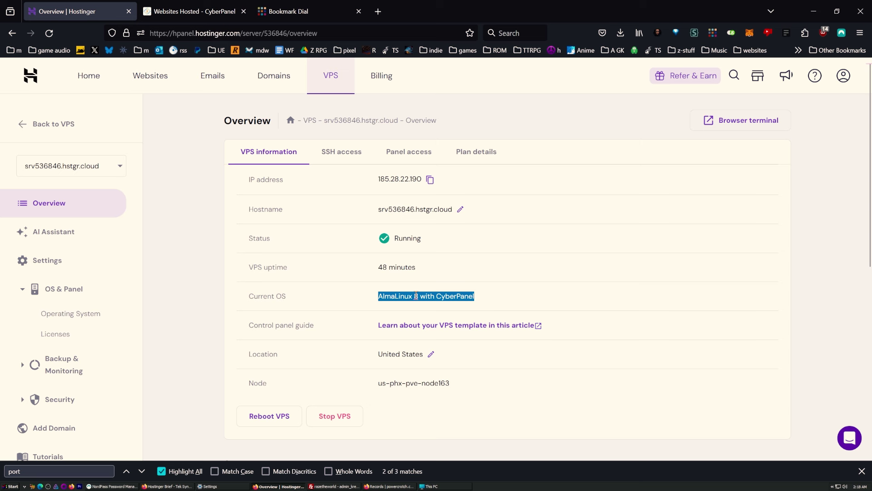
pyautogui.click(430, 180)
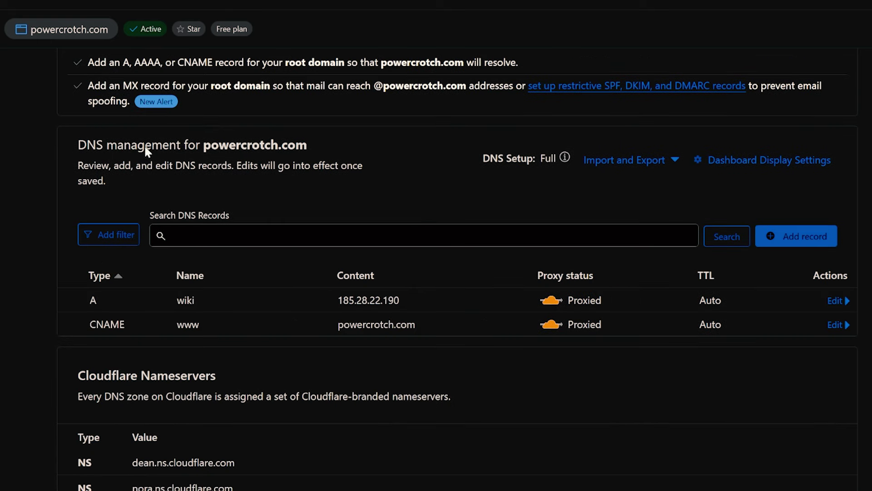
# - In Cloudflare's DNS management for powercrotch.com, add and save a proxied A record named @ pointing to 185.28.22.190
pyautogui.click(779, 237)
pyautogui.click(443, 321)
pyautogui.hotkey('ctrl', 'v')
pyautogui.tripleClick(443, 320)
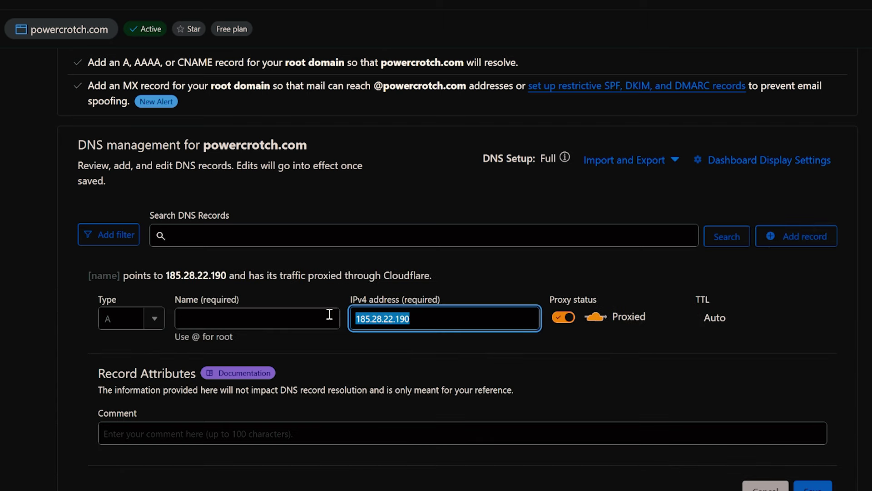
pyautogui.click(245, 314)
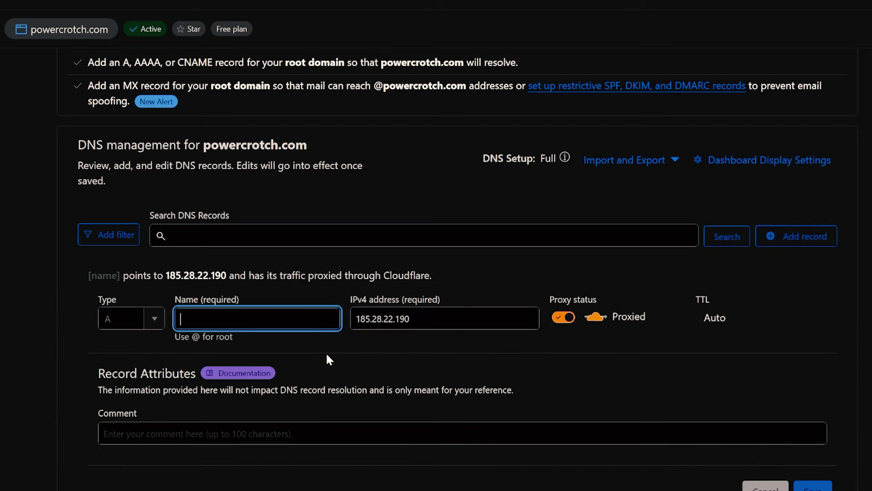
pyautogui.write('@')
pyautogui.scroll(-2, 242, 304)
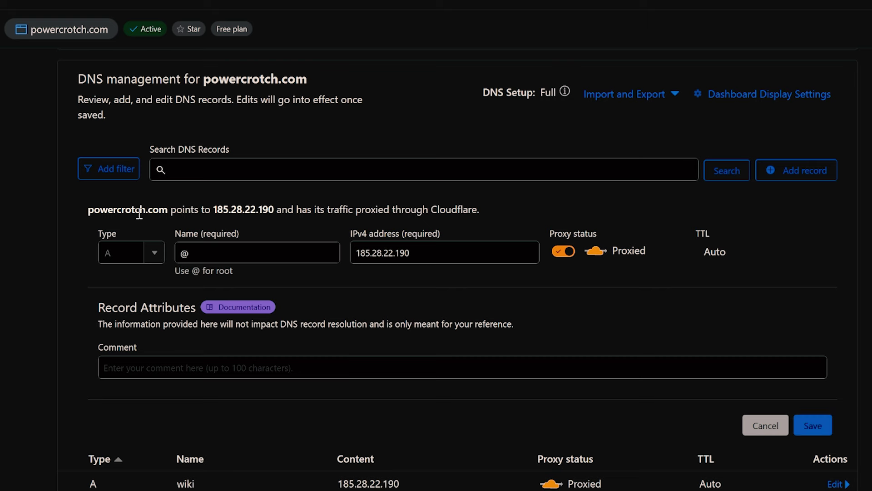
pyautogui.doubleClick(130, 208)
pyautogui.doubleClick(250, 210)
pyautogui.click(810, 427)
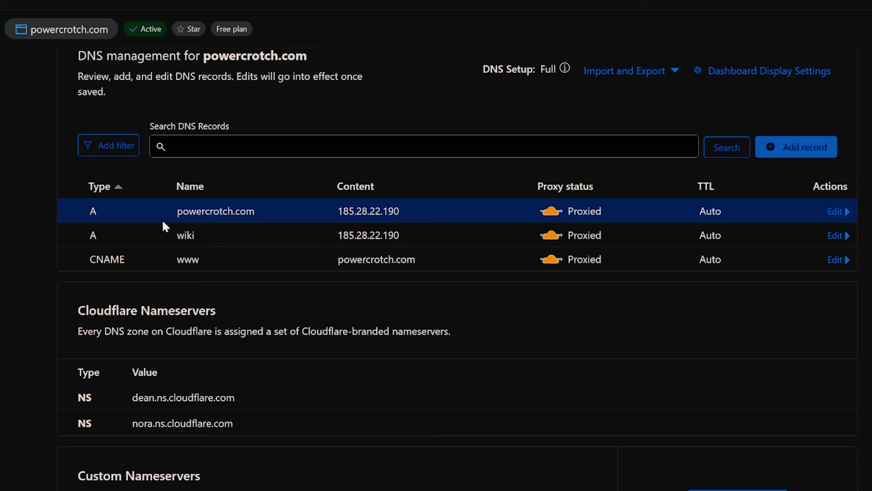
# - Fill in another proxied A record for powercrotch.com with the name storage and the IPv4 address 185.28.22.190
pyautogui.click(820, 155)
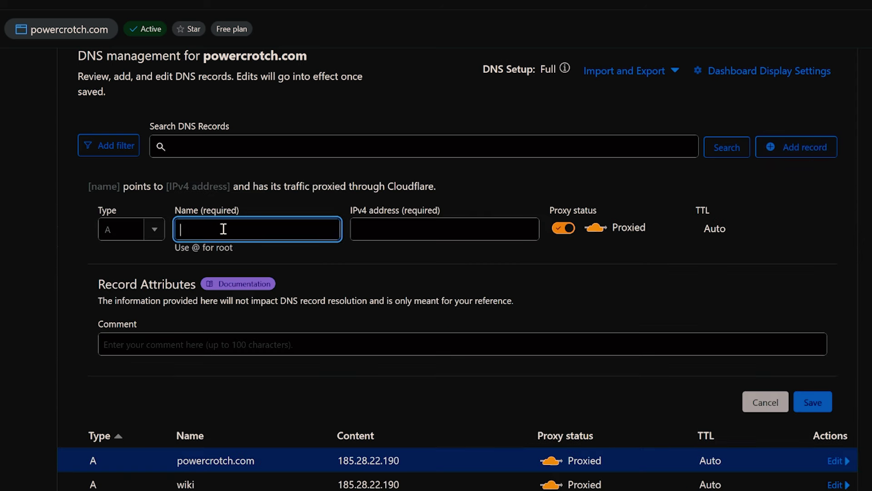
pyautogui.write('storage')
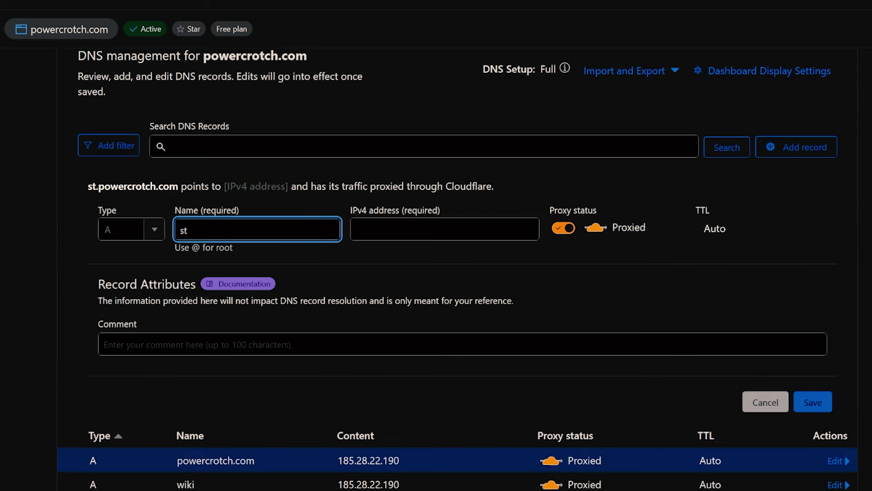
pyautogui.press('Tab')
pyautogui.write('185.28.22.190')
pyautogui.doubleClick(88, 186)
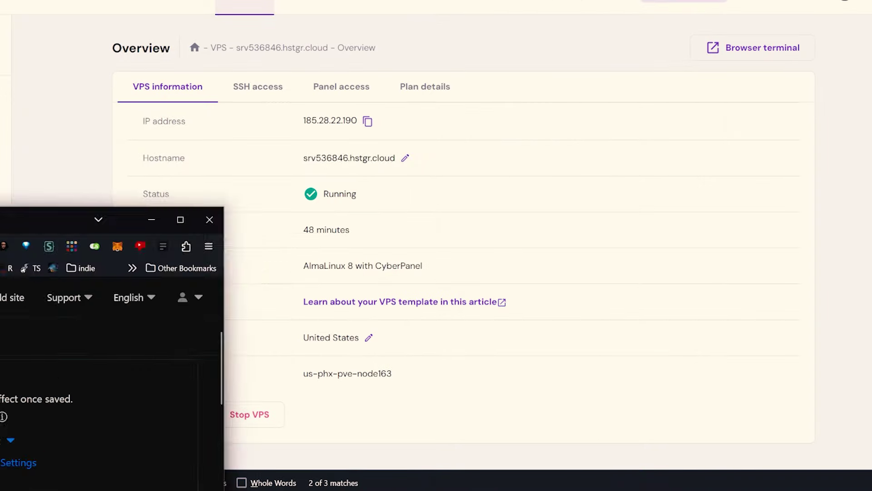
# - Switch back to Hostinger, open the VPS's panel login URL past the certificate warning, and sign in to CyberPanel as admin with the panel password
pyautogui.hotkey('alt', 'Tab')
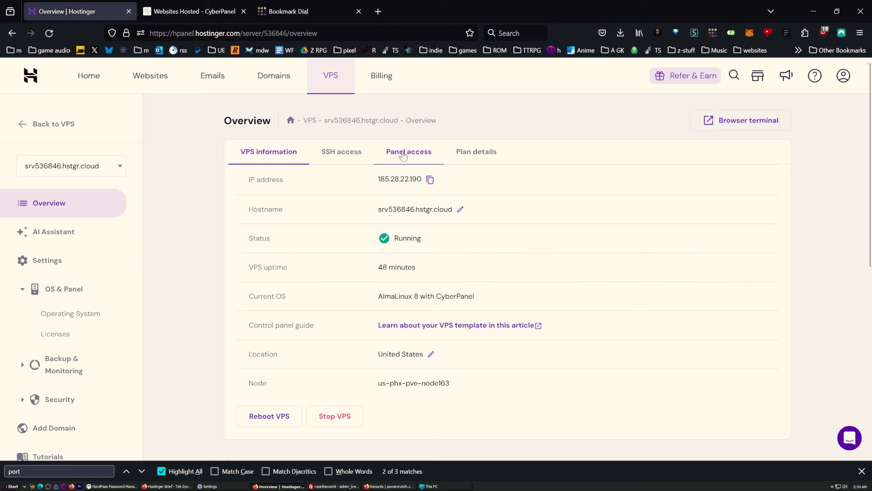
pyautogui.click(402, 156)
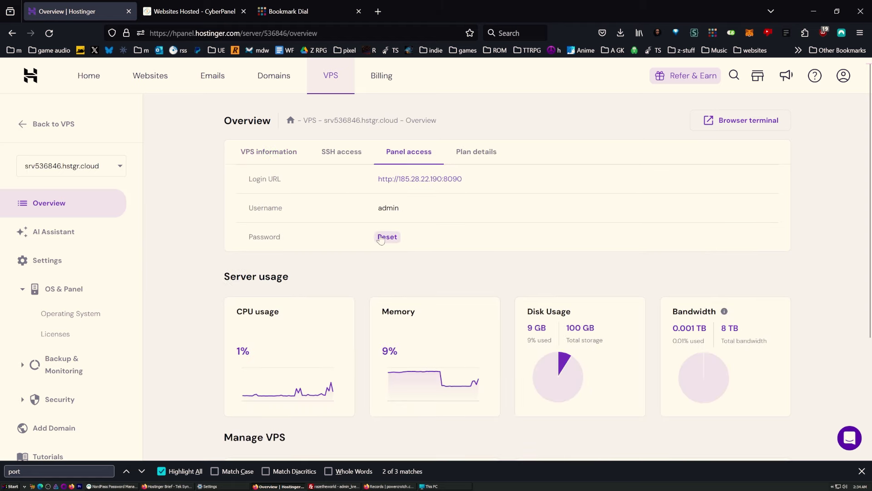
pyautogui.click(418, 179)
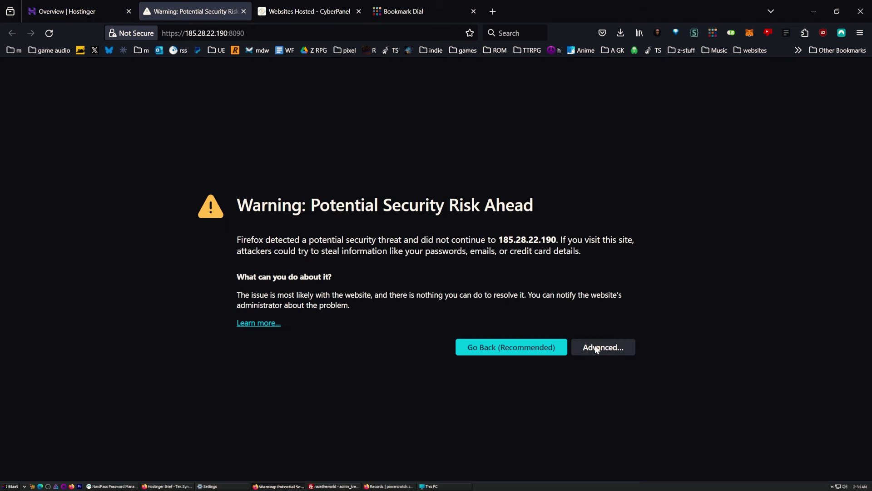
pyautogui.click(598, 347)
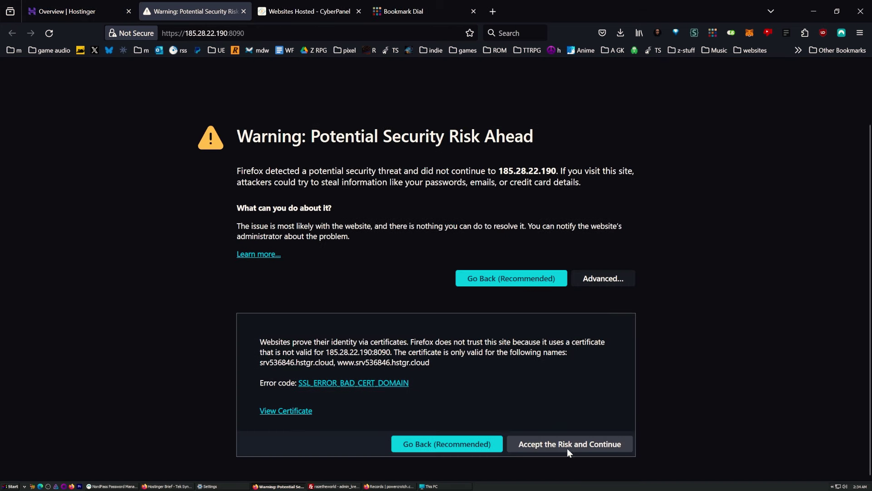
pyautogui.click(570, 445)
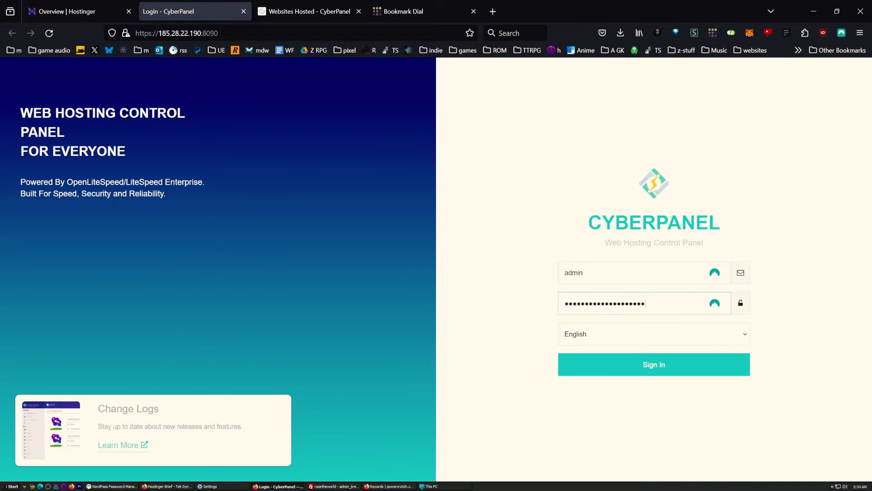
pyautogui.press('Return')
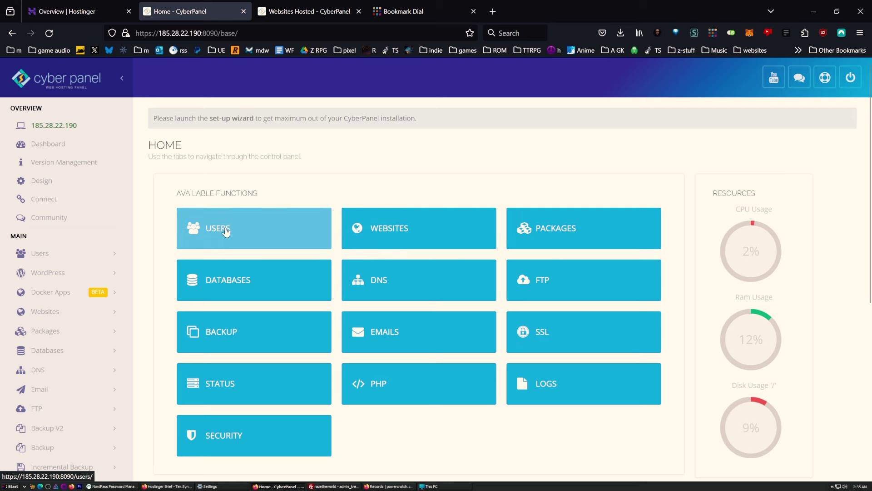
# - Examine CyberPanel's Users, WordPress and Docker Apps functions, including the Docker app creation form and the Docker site list
pyautogui.scroll(-1, 64, 237)
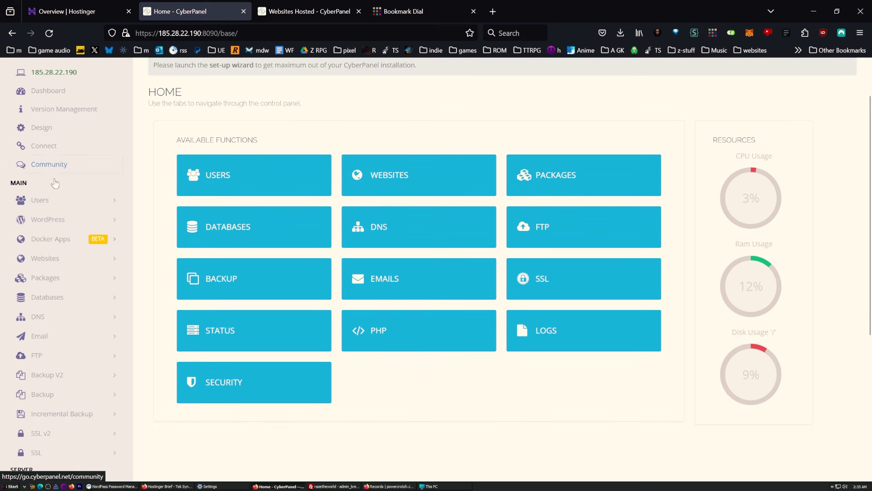
pyautogui.click(72, 203)
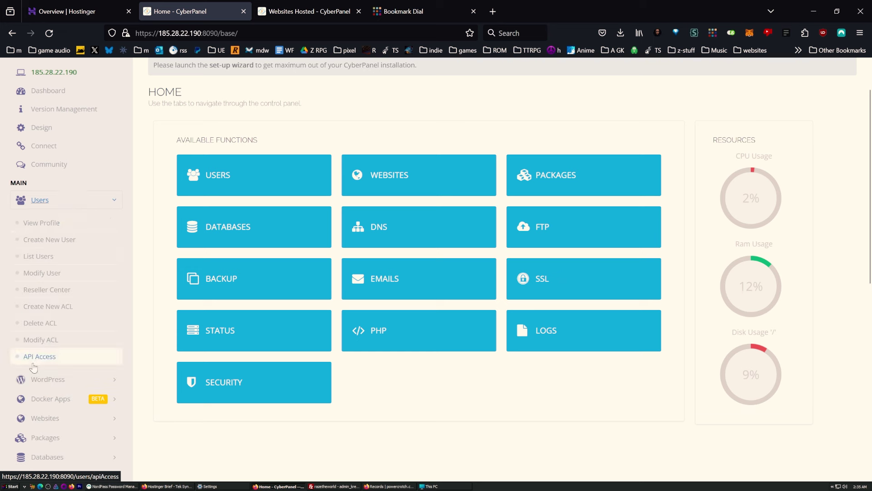
pyautogui.click(68, 207)
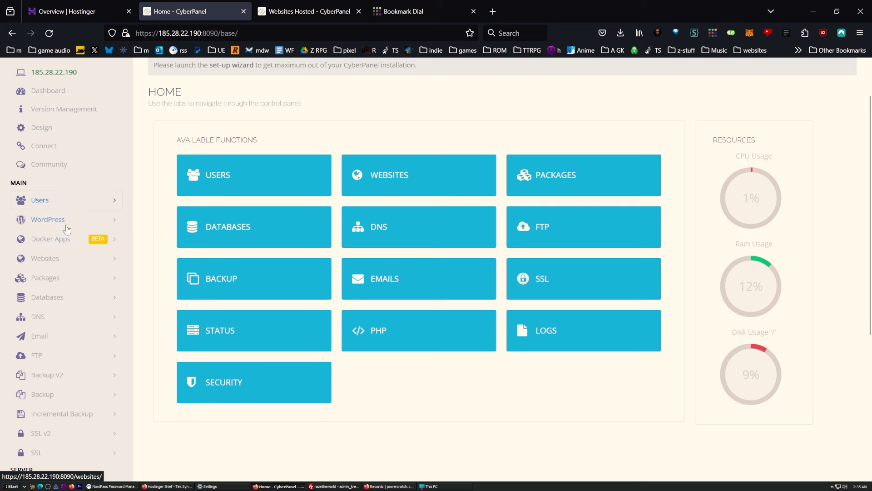
pyautogui.click(66, 223)
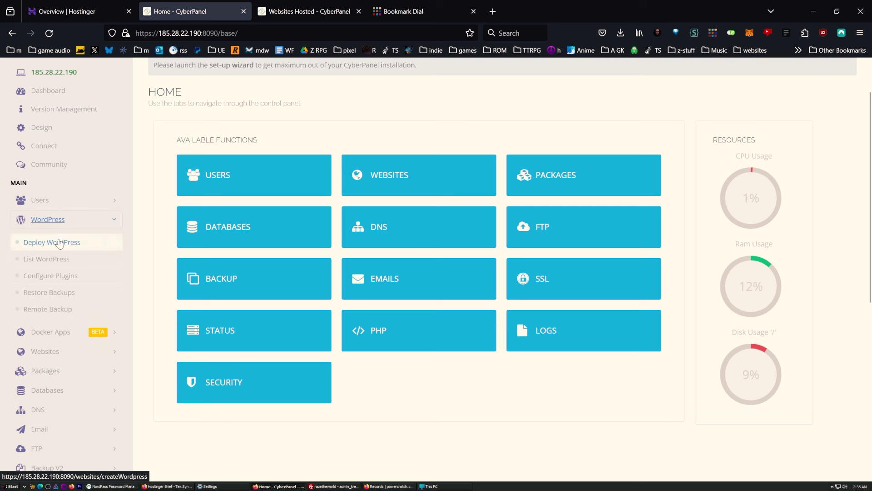
pyautogui.click(66, 219)
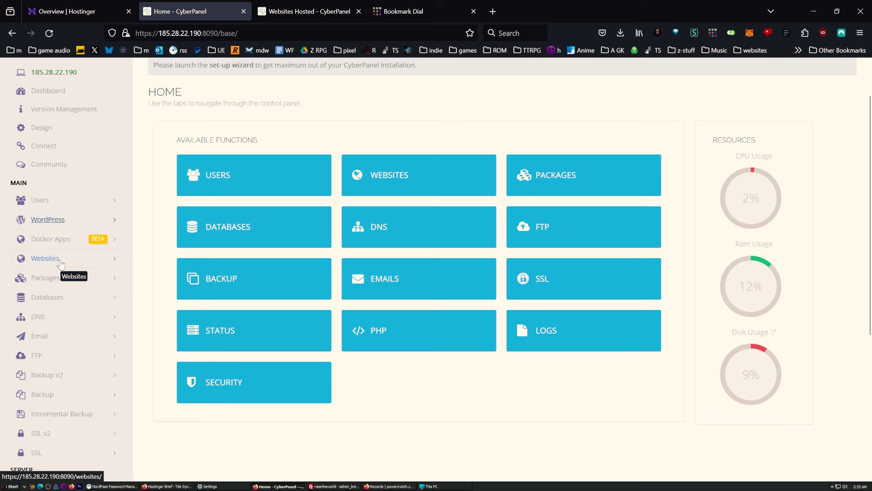
pyautogui.click(70, 240)
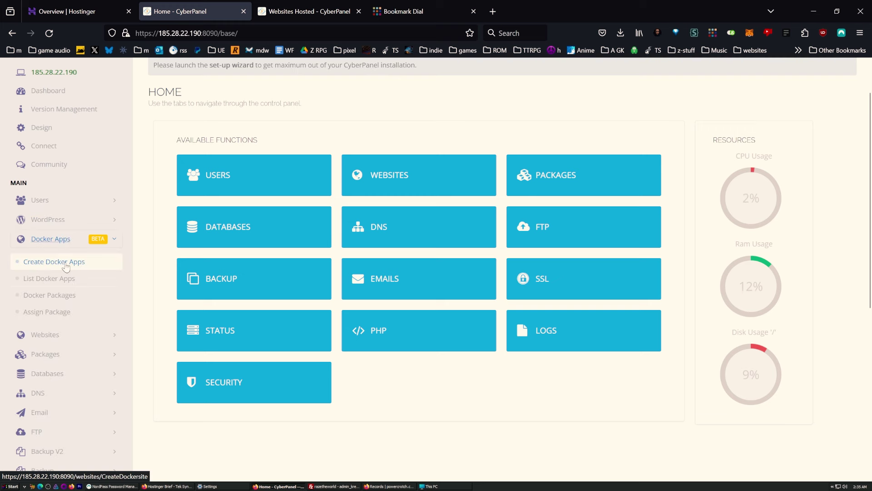
pyautogui.click(66, 264)
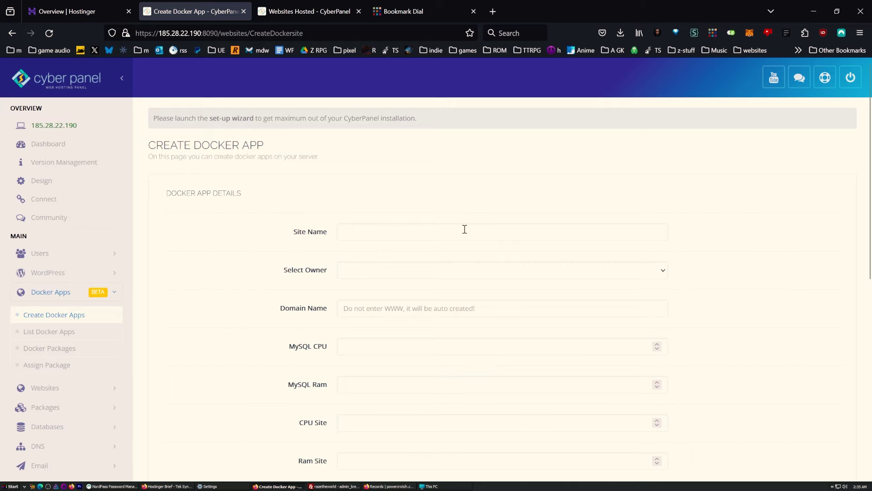
pyautogui.scroll(-6, 464, 230)
pyautogui.scroll(6, 390, 372)
pyautogui.click(68, 331)
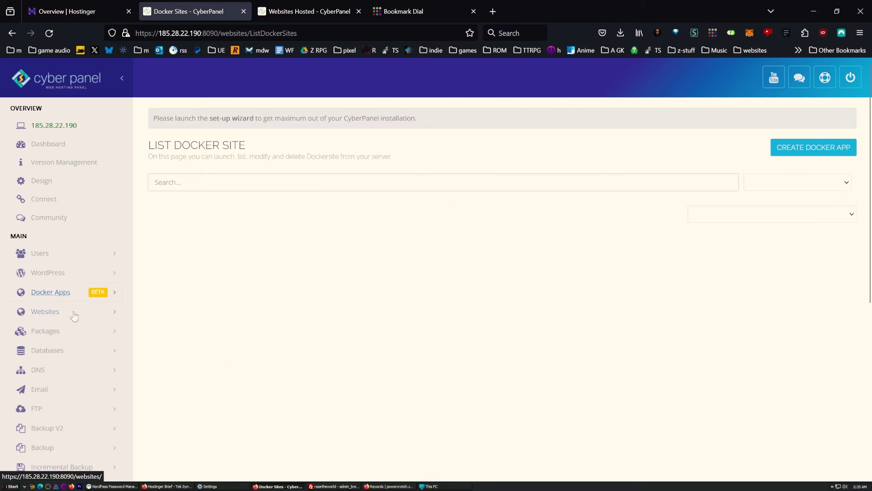
pyautogui.scroll(-2, 70, 264)
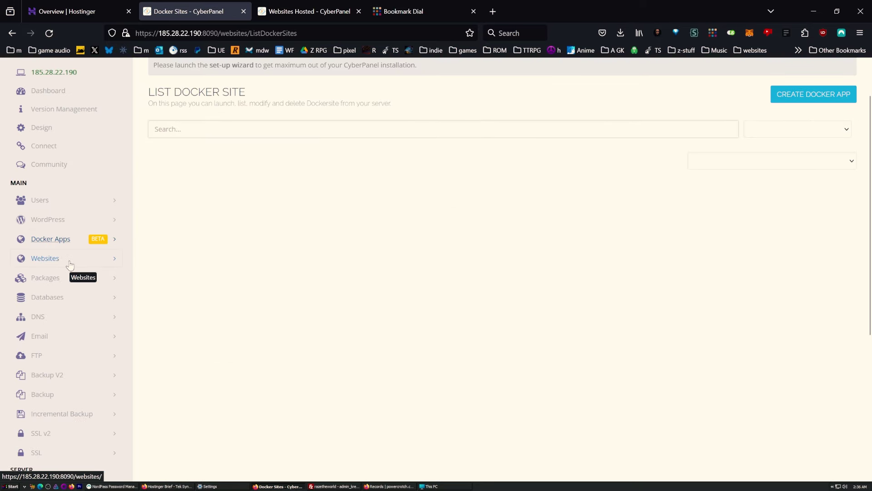